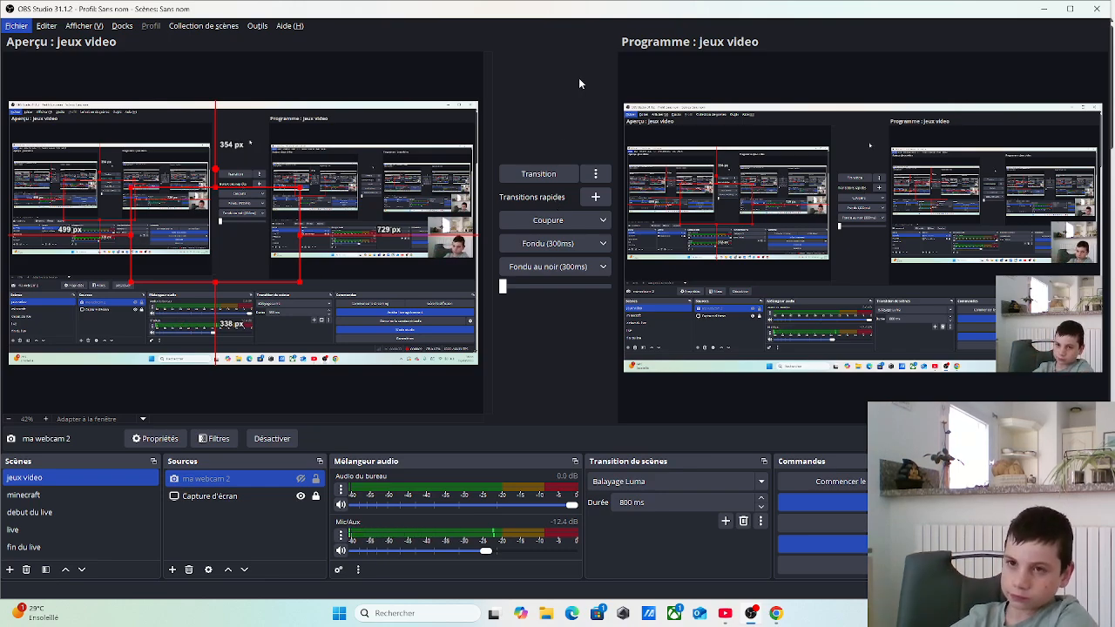
Switch to Chrome and search Google for "obs studio"
left_click_drag(788, 6, 756, 2)
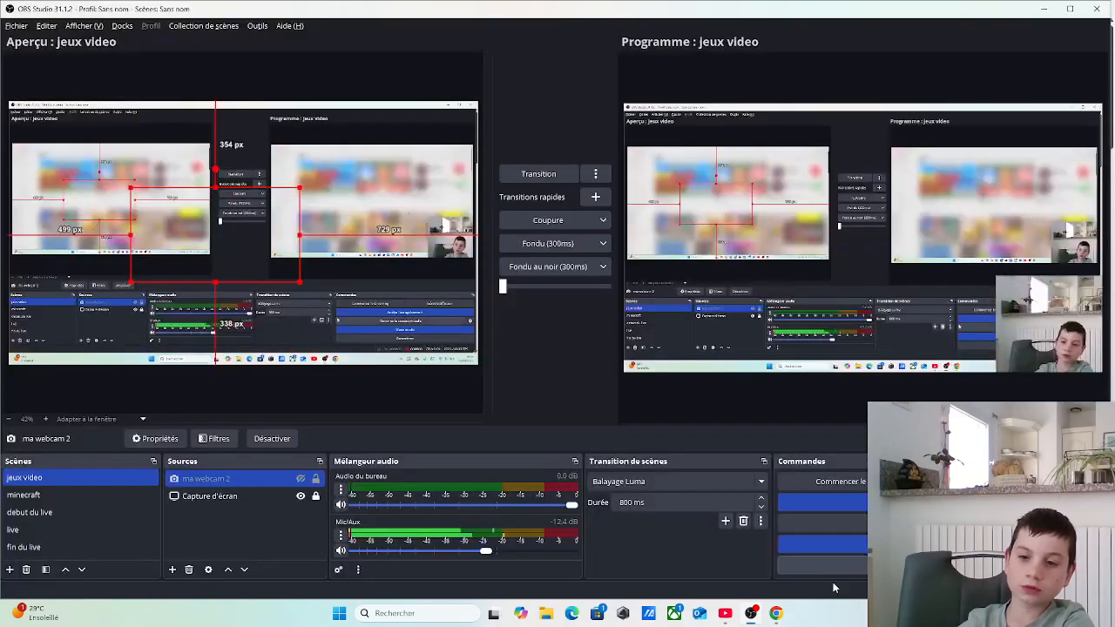
left_click(775, 615)
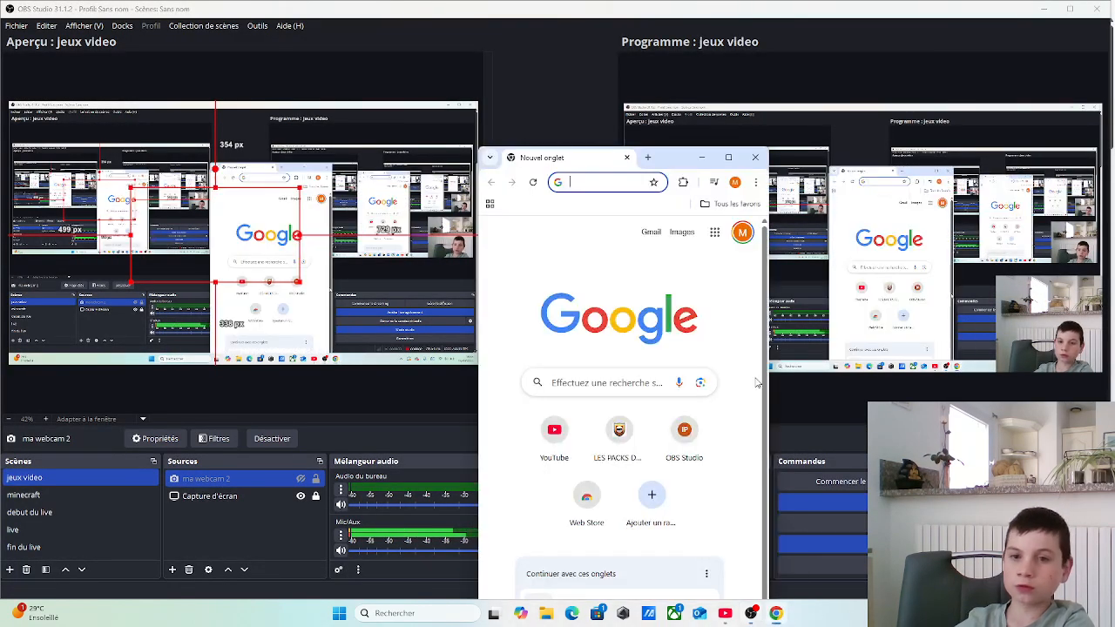
left_click_drag(673, 156, 651, 39)
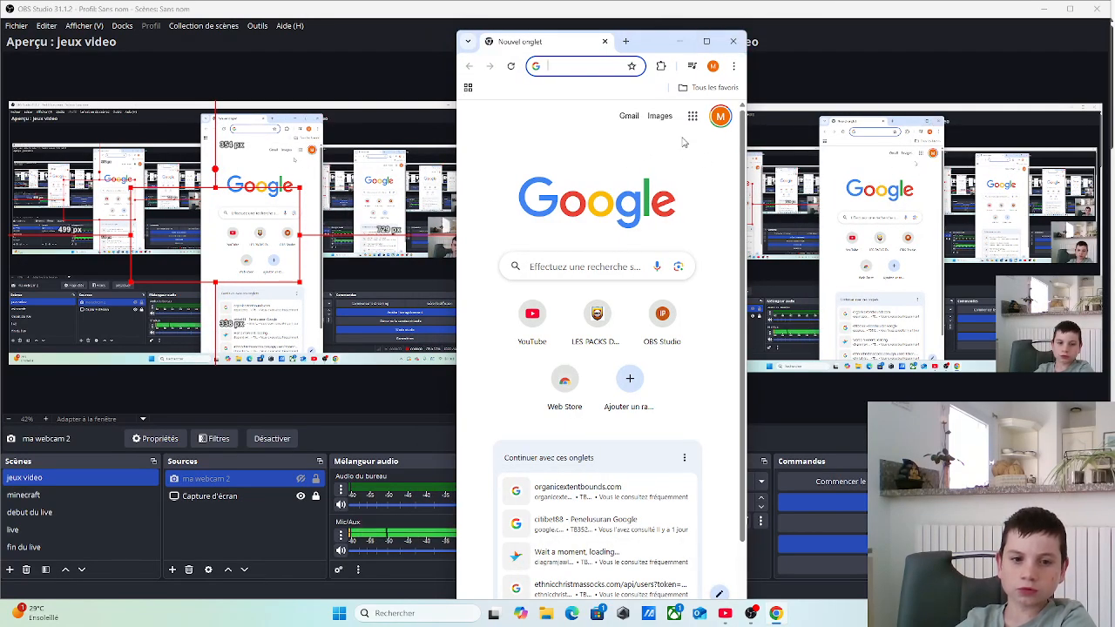
left_click(586, 268)
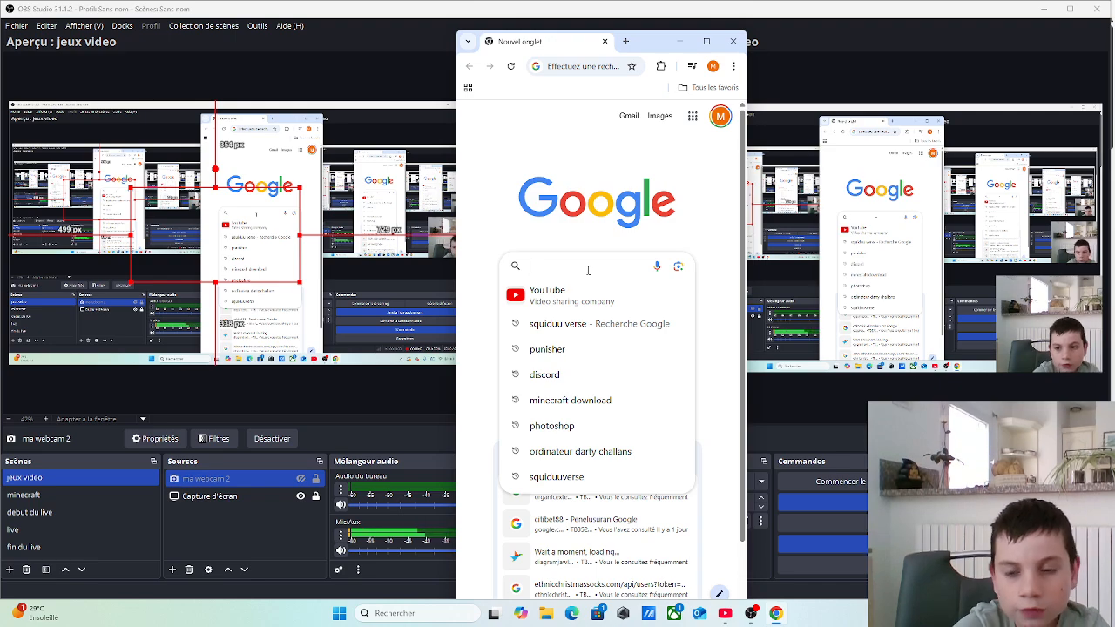
type("ob")
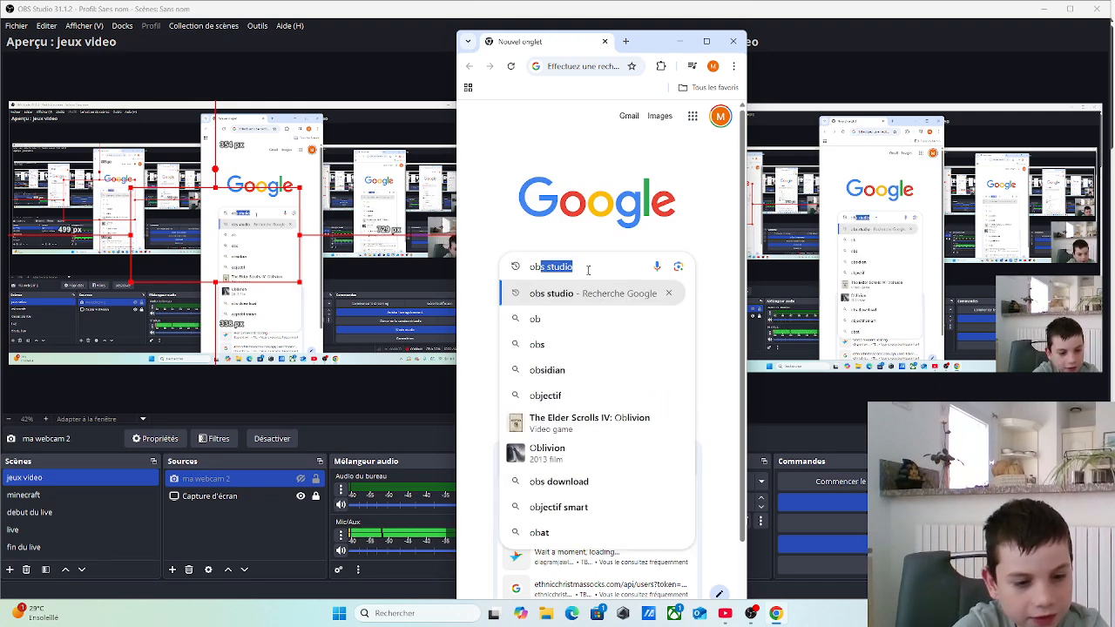
type("s")
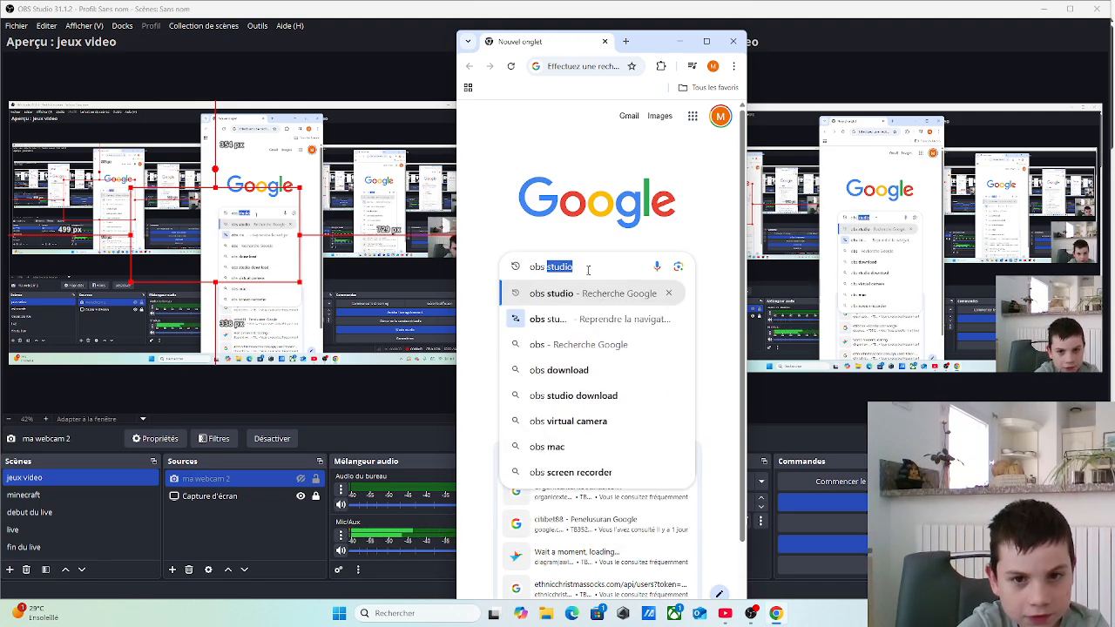
key("Right")
left_click(563, 295)
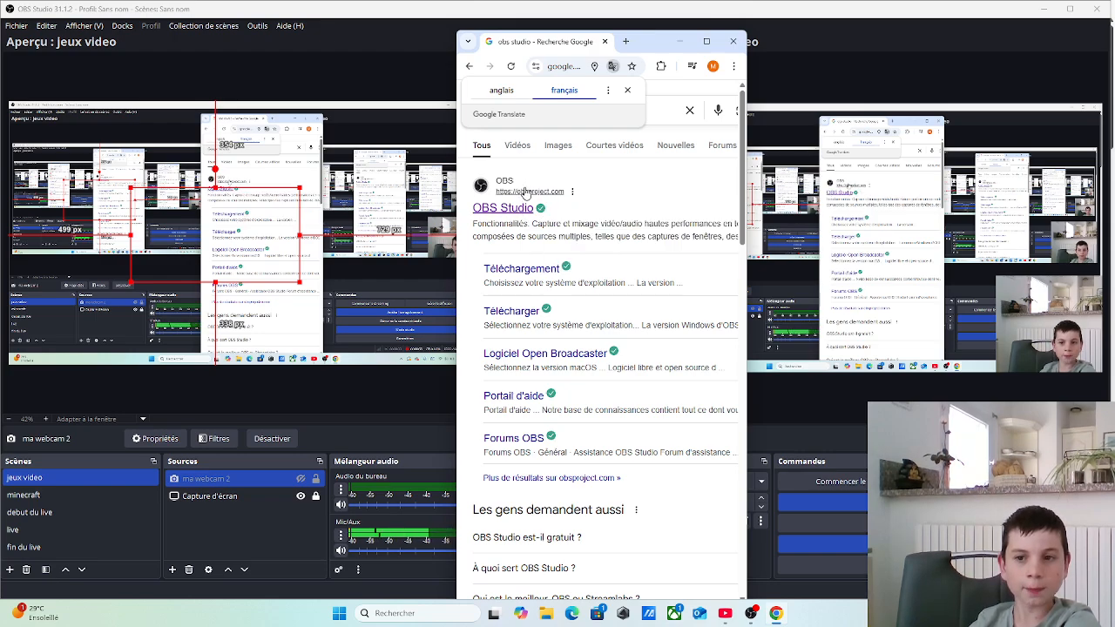
Download the Windows installer from the official OBS Studio website and close the browser once it has downloaded
left_click(515, 192)
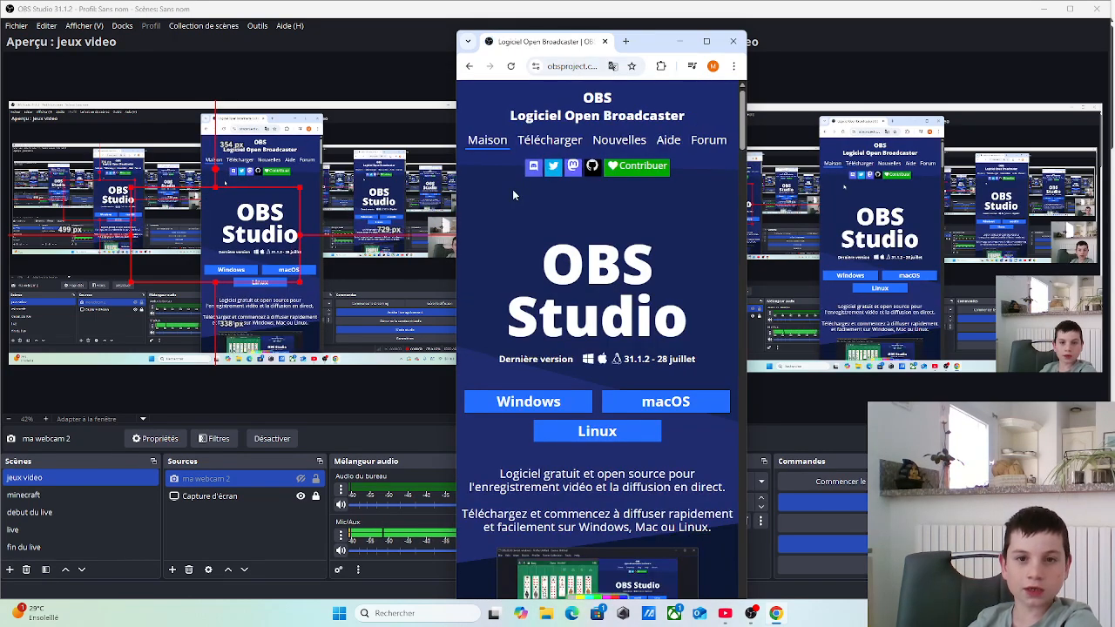
left_click(528, 402)
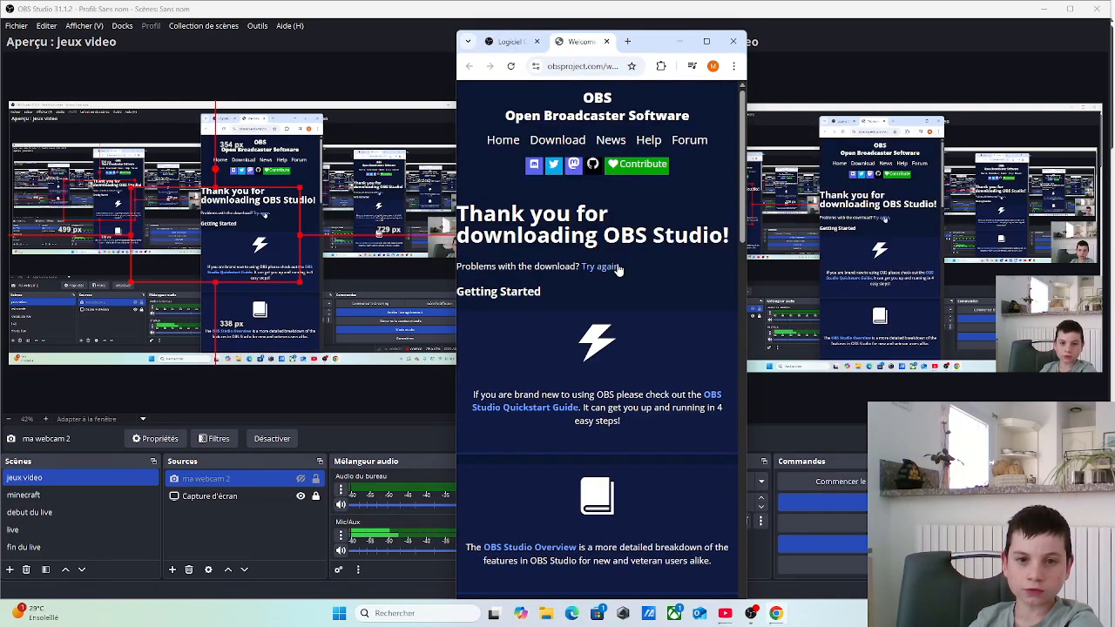
scroll(633, 268, "down", 15)
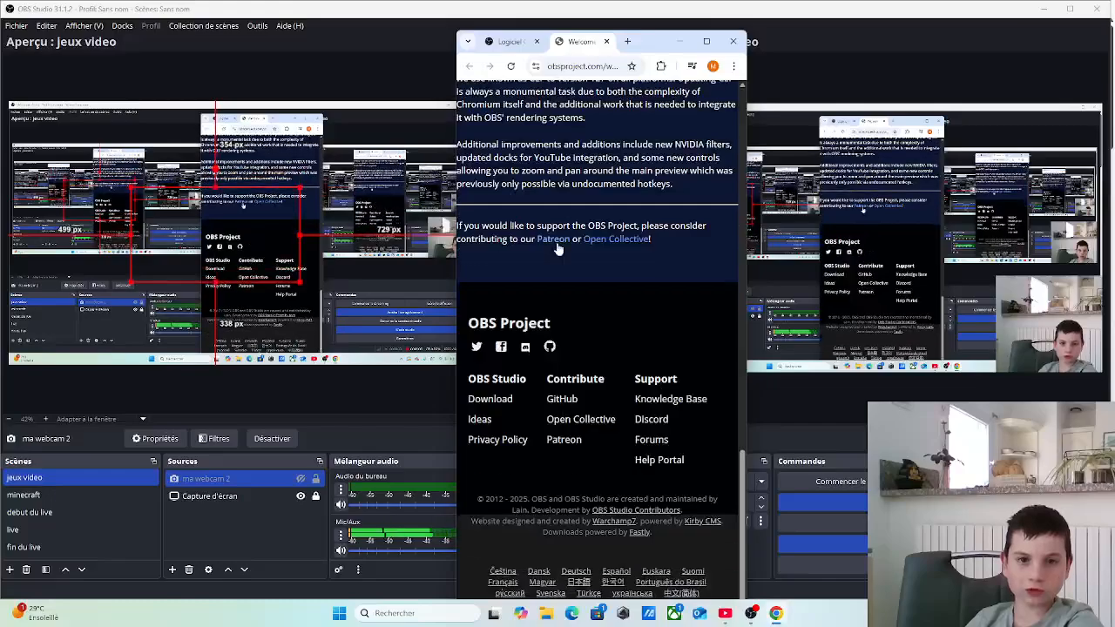
scroll(581, 119, "up", 10)
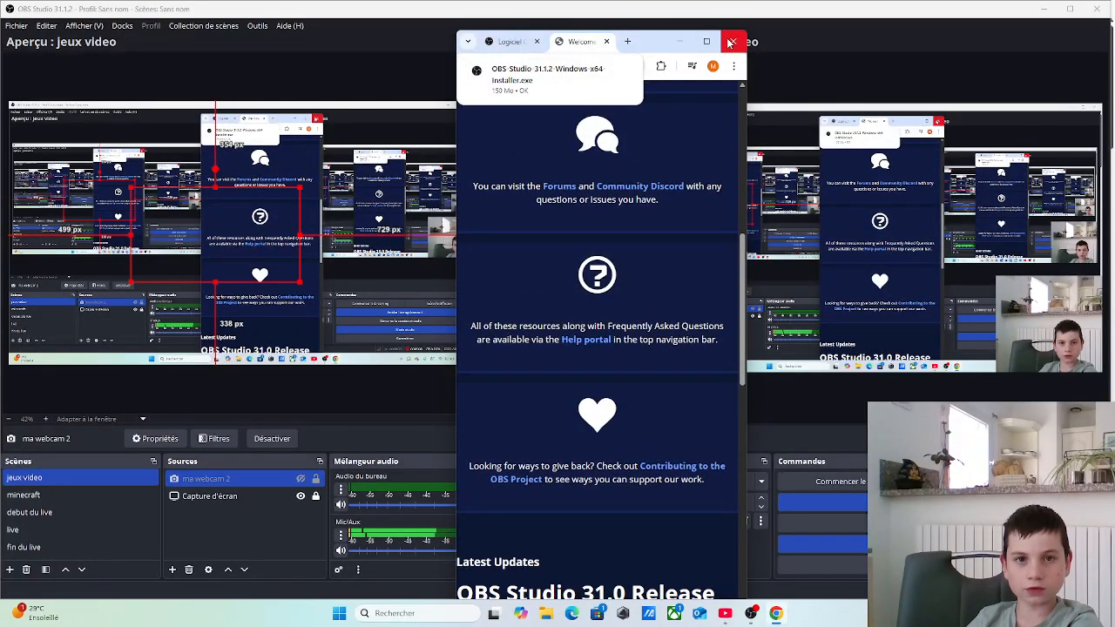
left_click(730, 42)
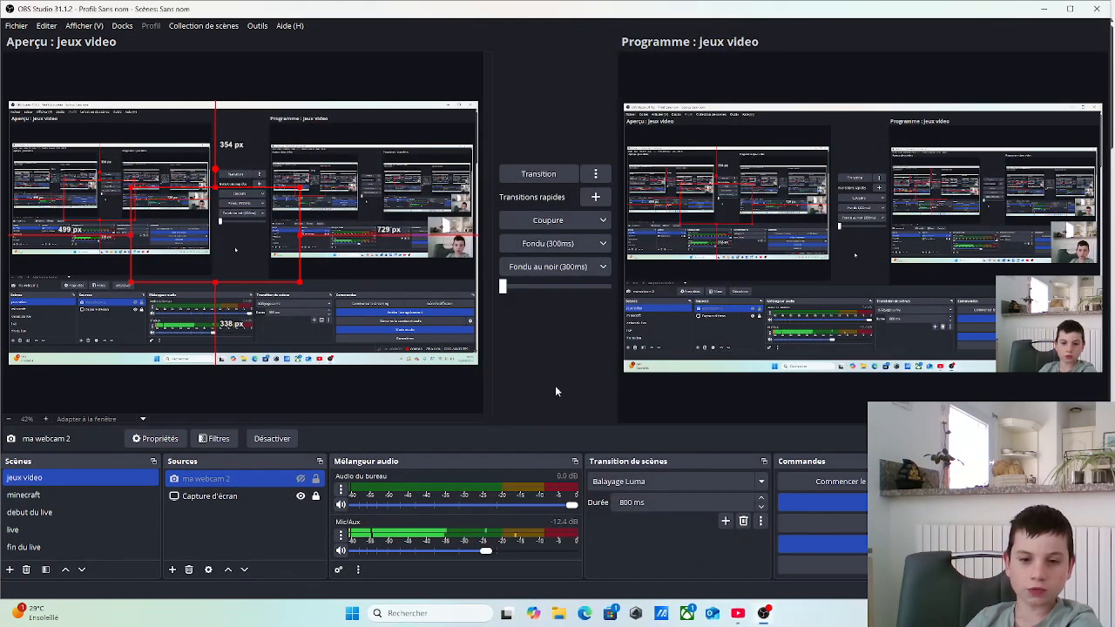
Launch OBS-Studio-31.1.2-Windows-x64-Installer from the Téléchargements folder in File Explorer
left_click(560, 615)
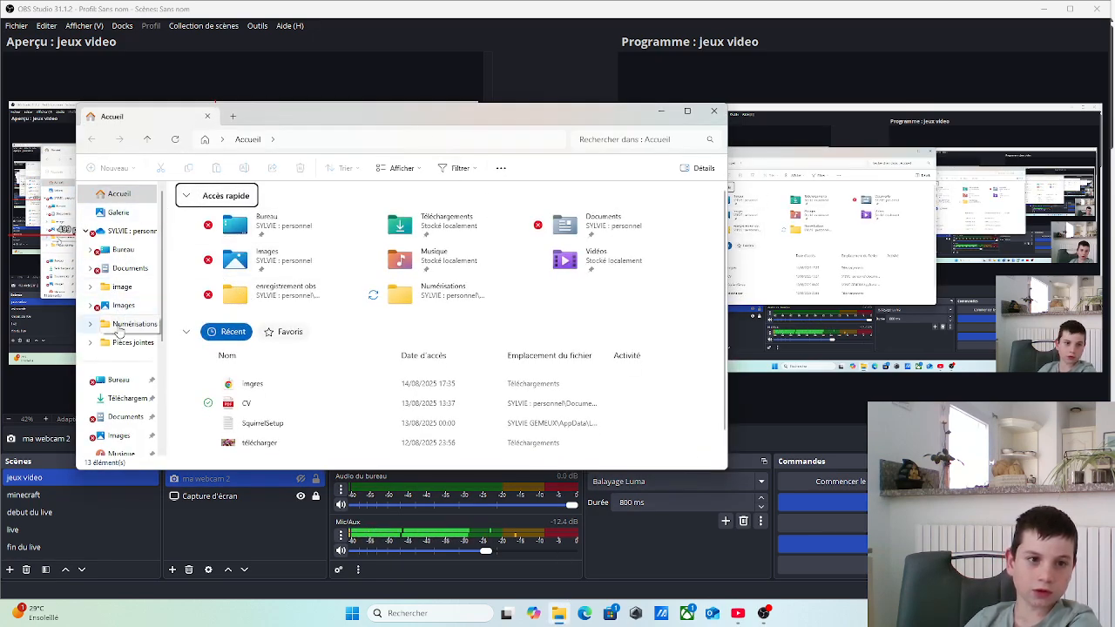
scroll(116, 343, "down", 3)
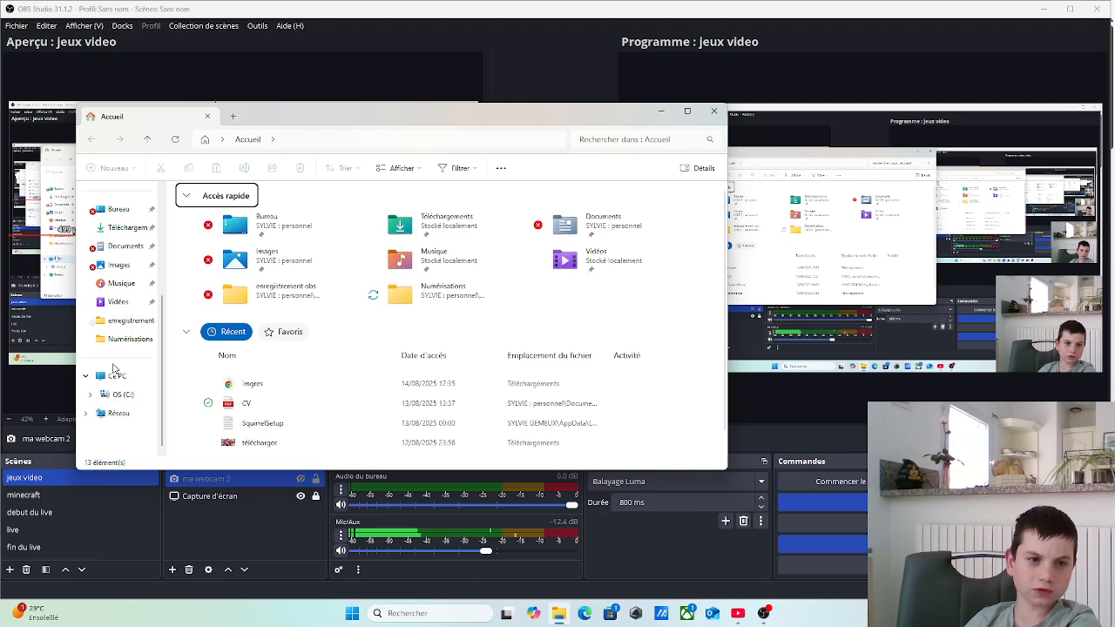
left_click(126, 227)
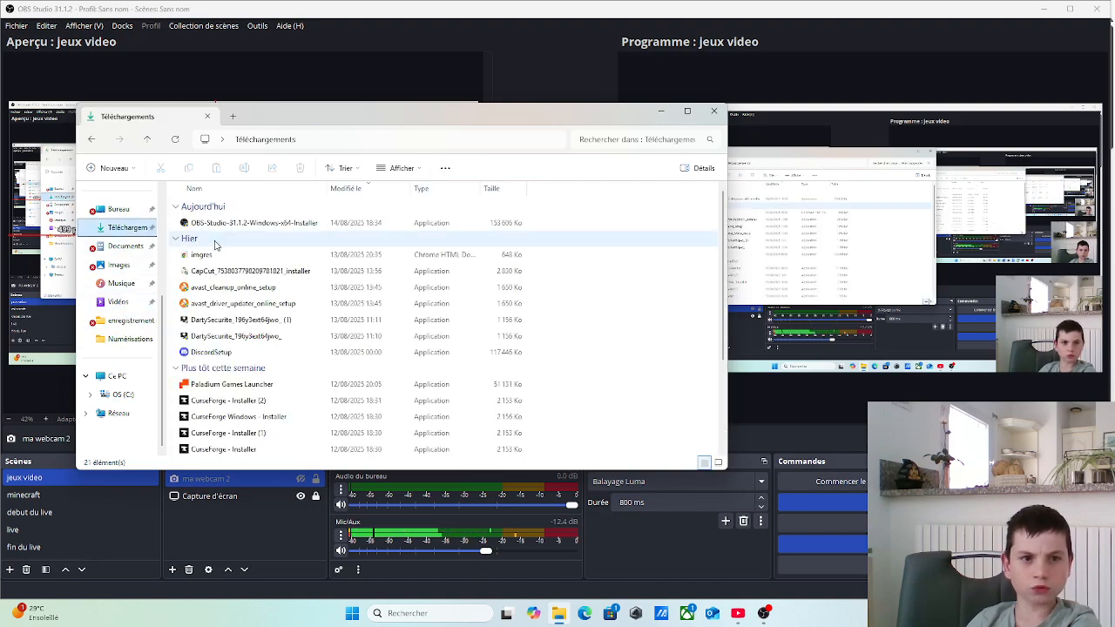
double_click(261, 222)
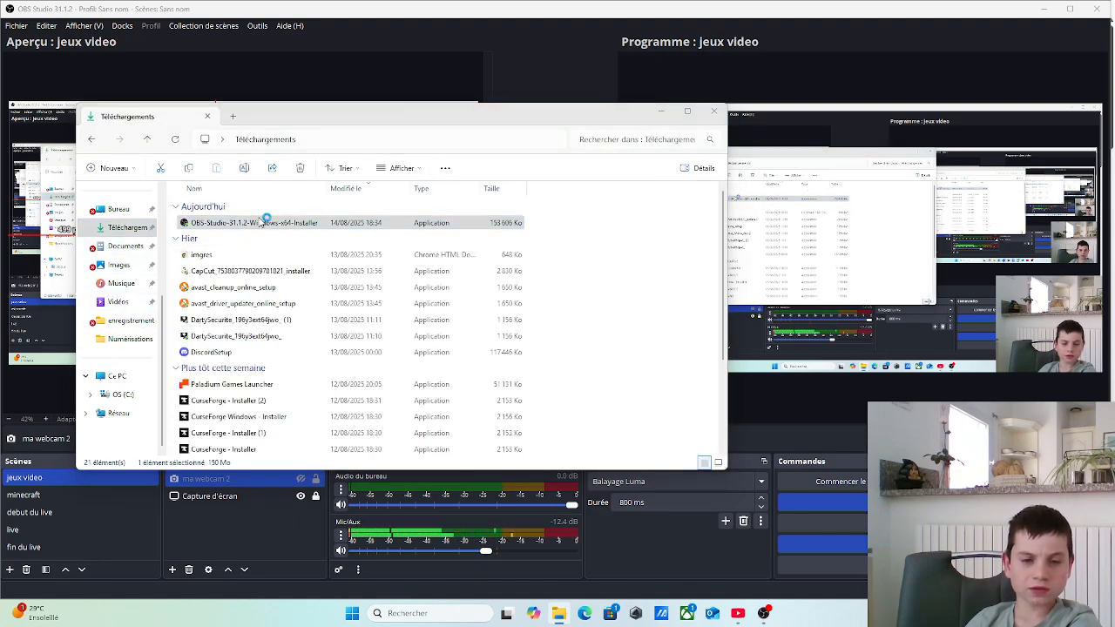
Switch back to the OBS Studio window and add a new scene named Scène 2
left_click_drag(925, 4, 897, 116)
left_click(1074, 8)
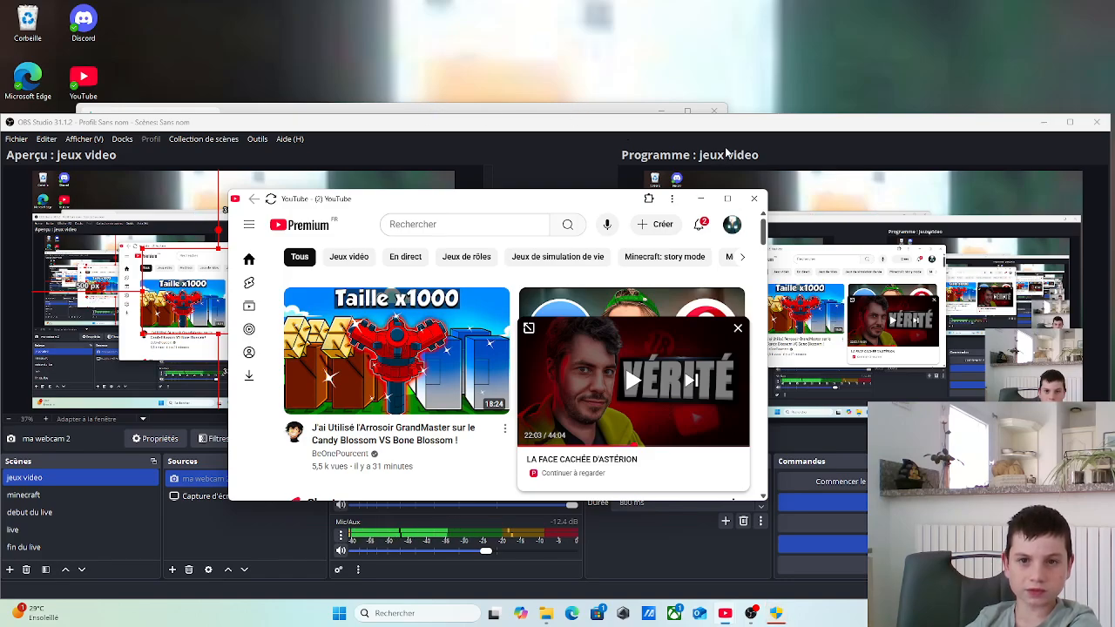
left_click(1045, 124)
key("alt+Tab")
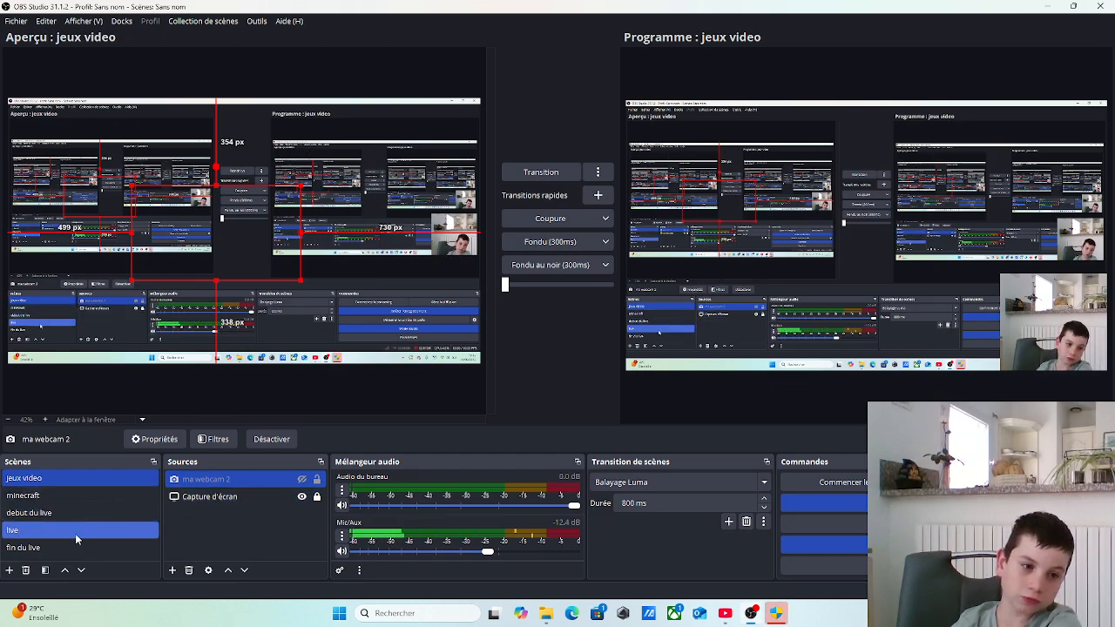
left_click(9, 571)
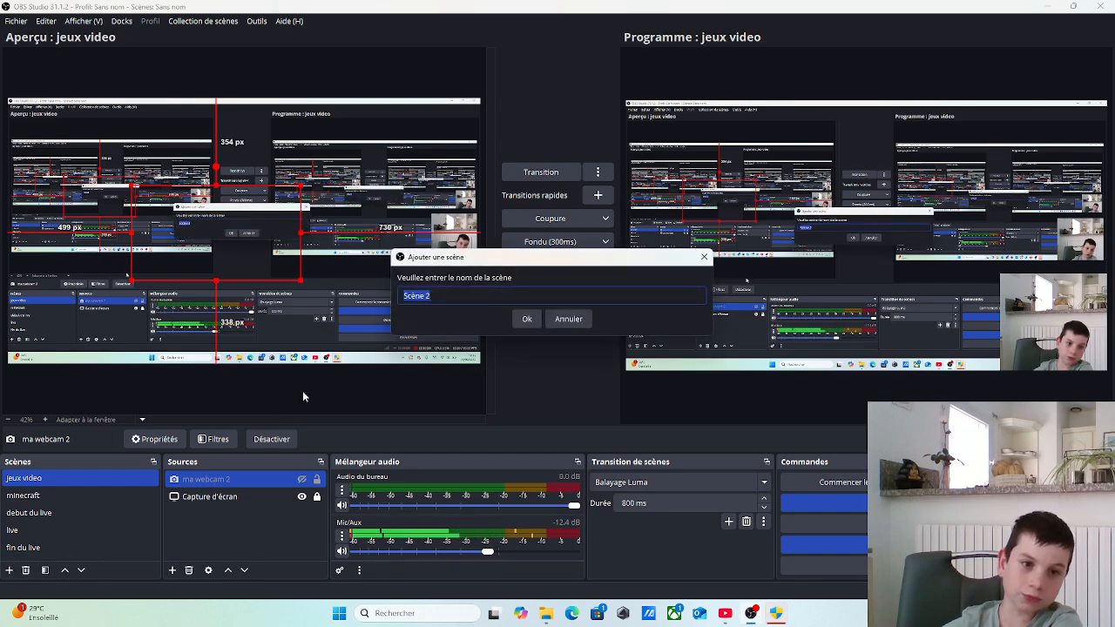
left_click(525, 320)
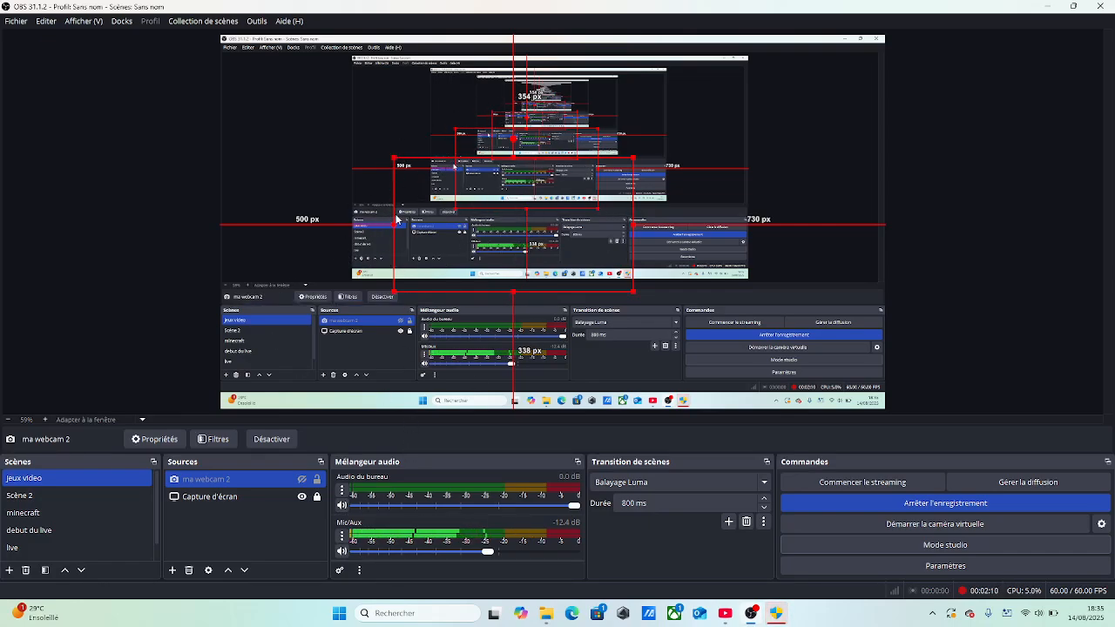
Add the display capture source Capture d'écran 3 to Scène 2, using the main screen B173HAN04.9 with the cursor captured
left_click(72, 547)
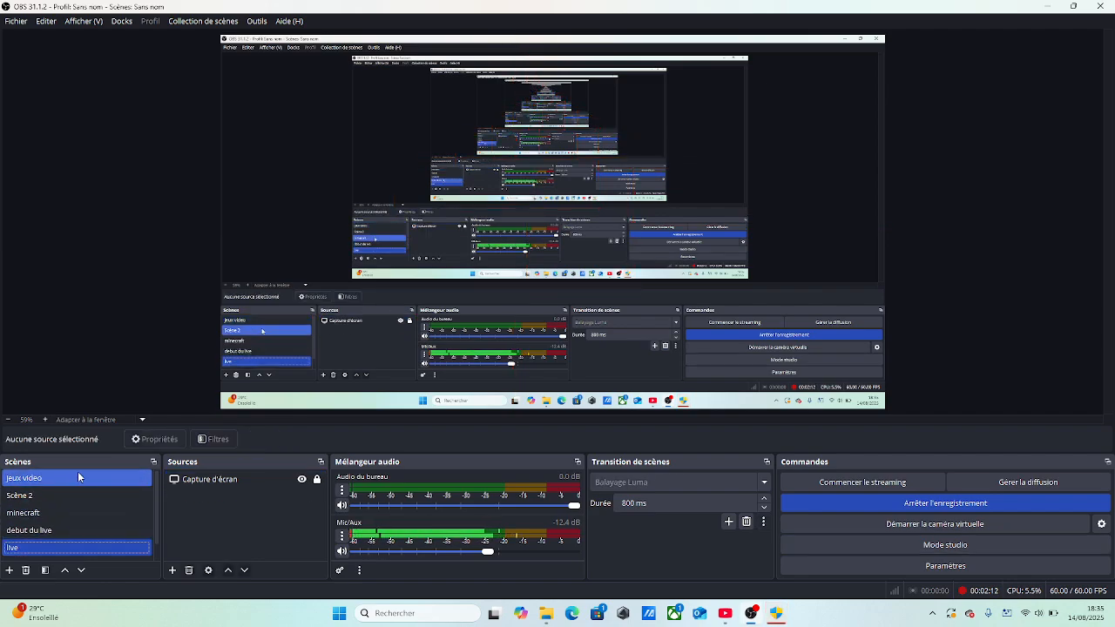
left_click(52, 529)
left_click(52, 478)
left_click(52, 495)
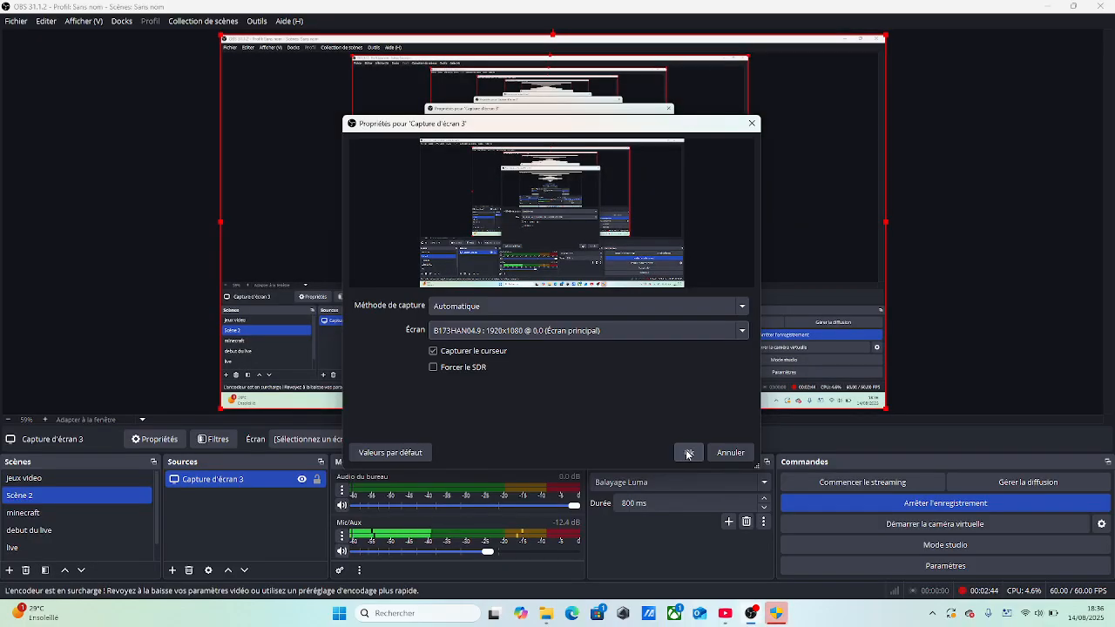
left_click(688, 453)
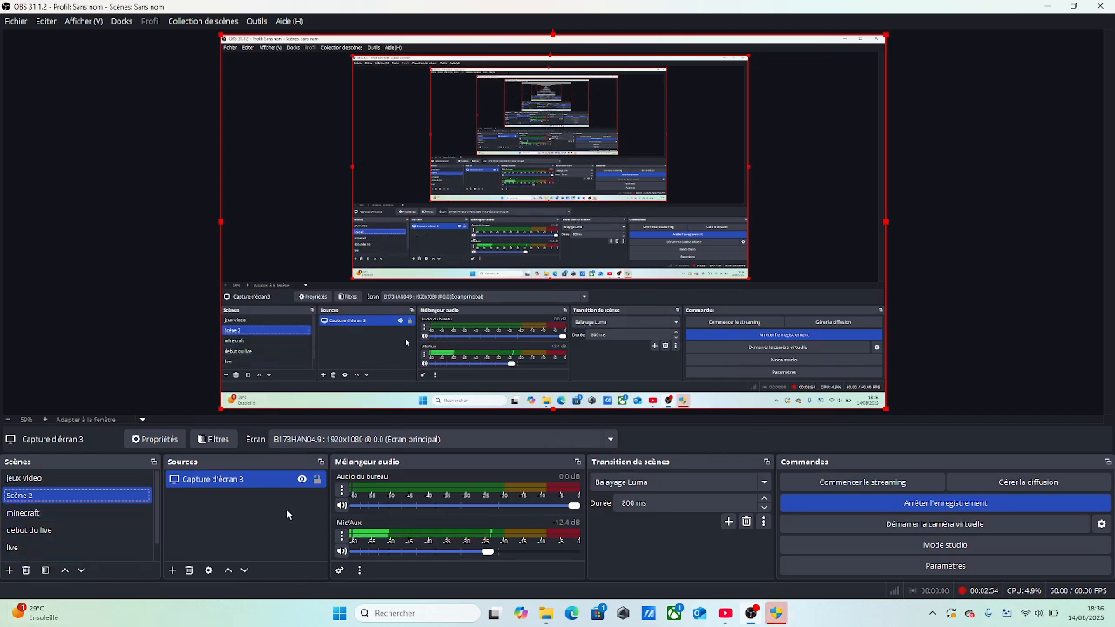
Try to go through the OBS Studio 31.1.2 setup wizard
left_click(773, 613)
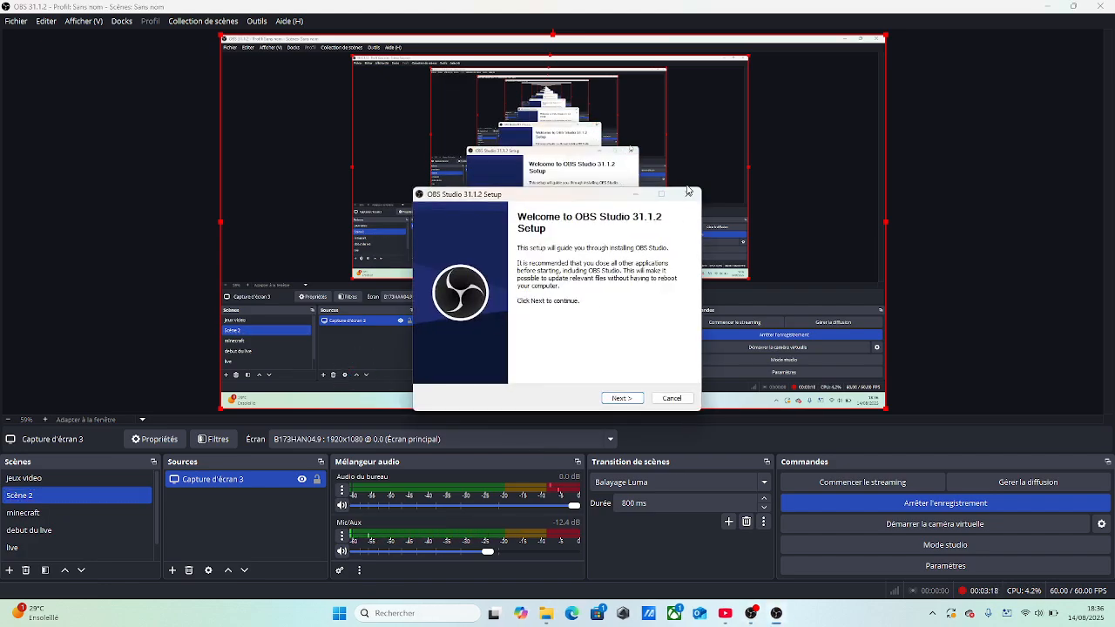
left_click(618, 398)
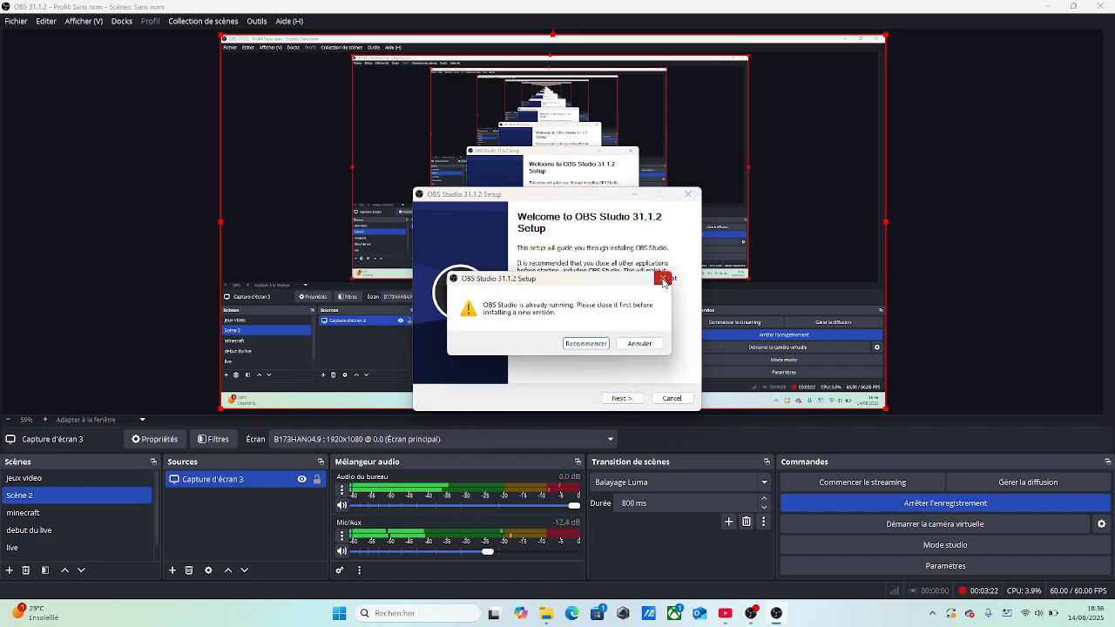
left_click(663, 280)
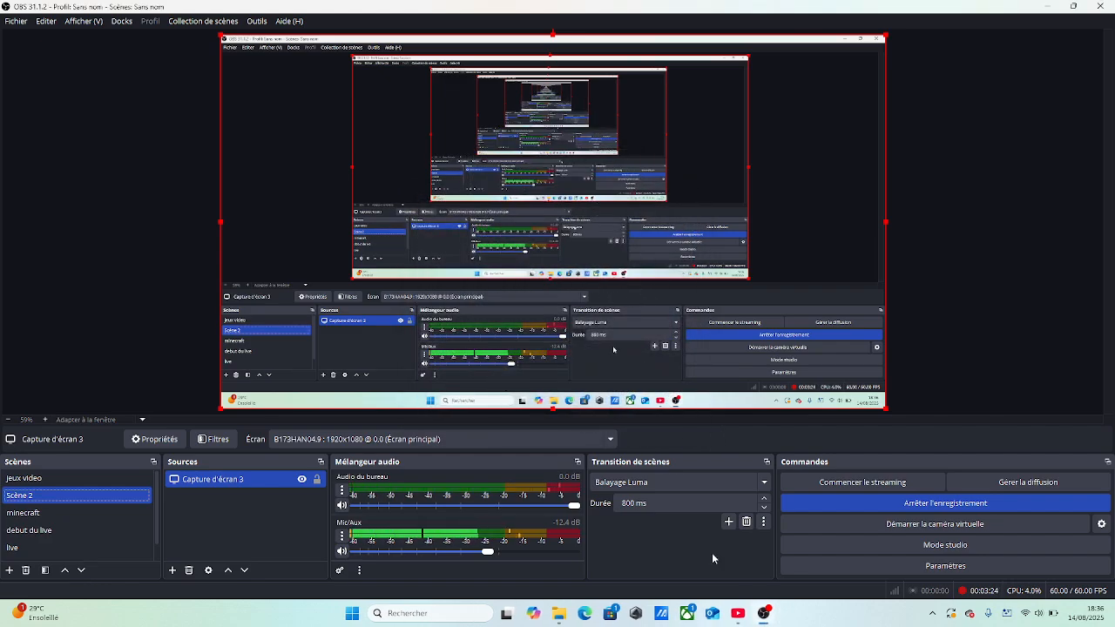
In the general settings, turn the hiding of OBS windows in screen captures on and off again
left_click(870, 568)
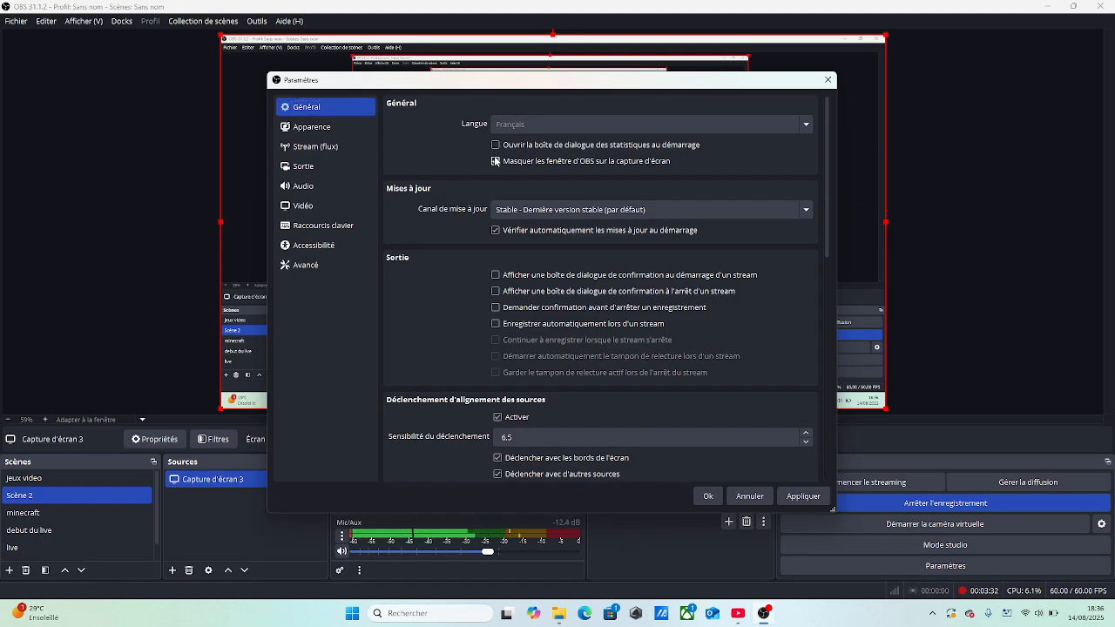
left_click(494, 161)
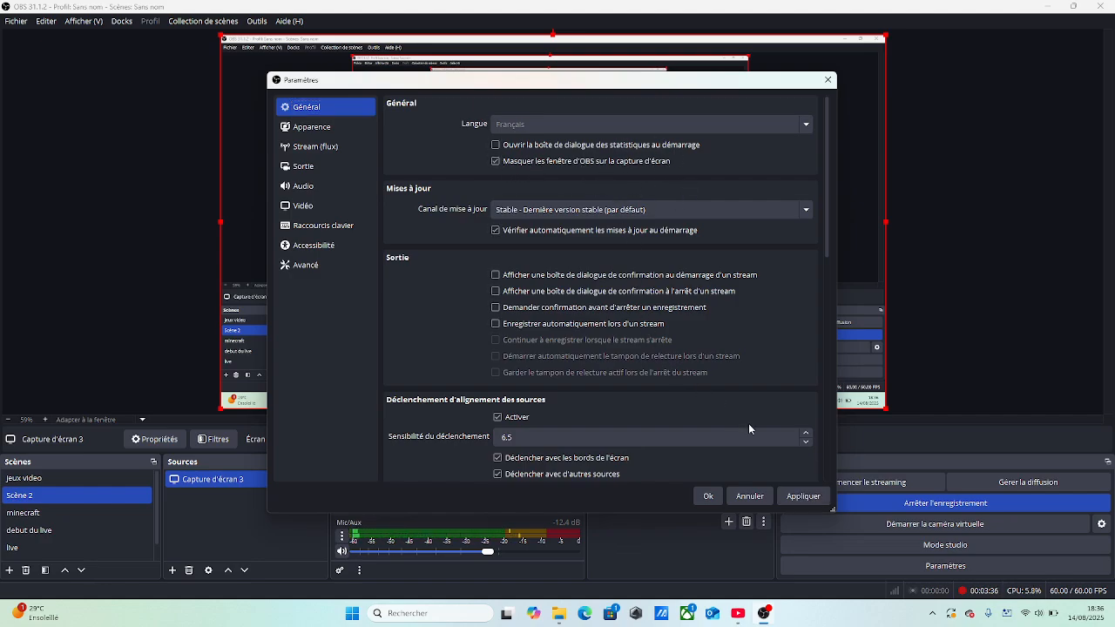
left_click(508, 163)
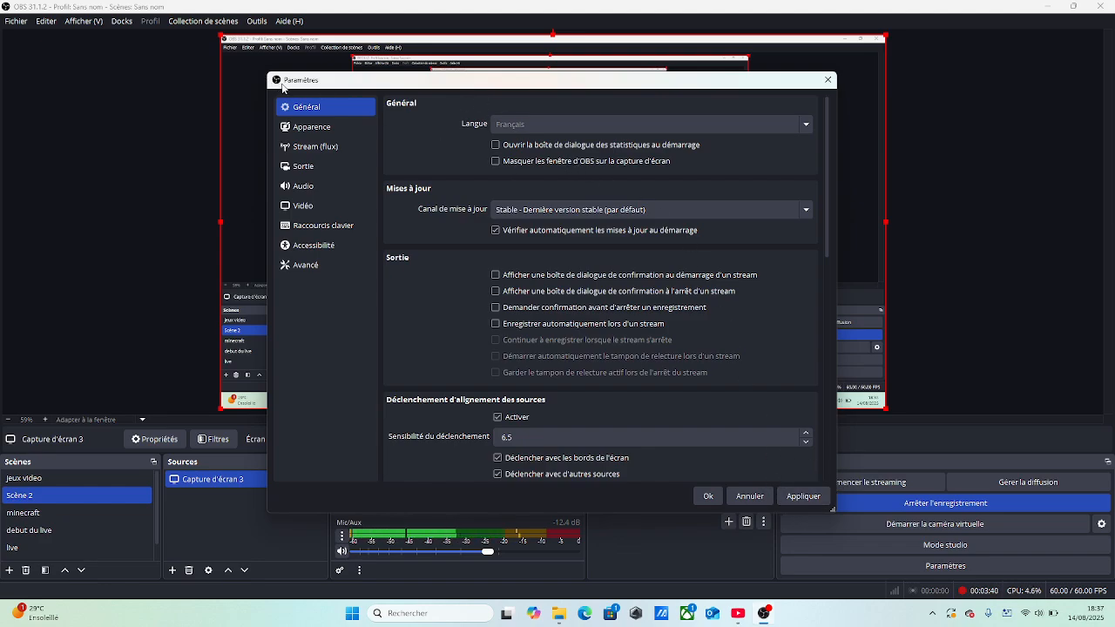
Examine the streaming settings, including the available streaming services and the YouTube ingest servers
left_click(308, 130)
left_click(313, 147)
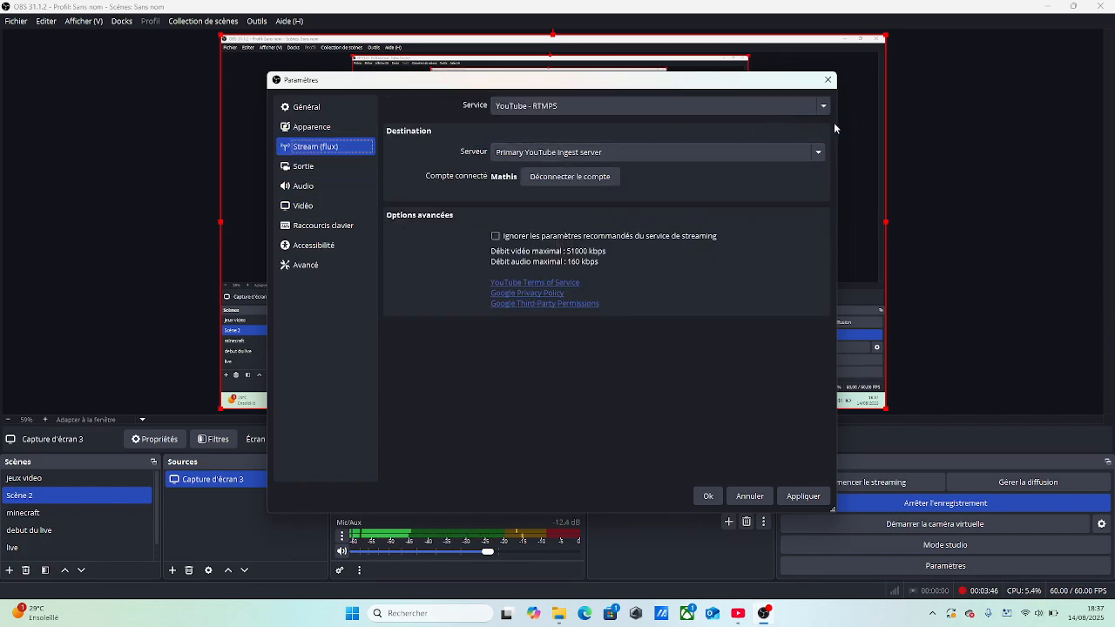
left_click(823, 154)
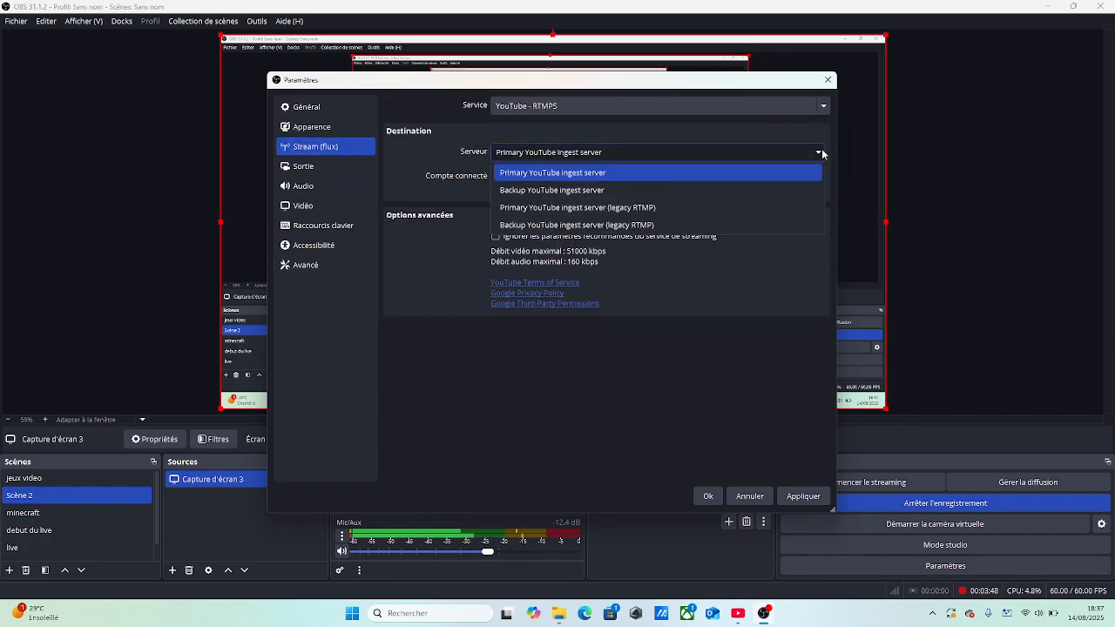
left_click(804, 138)
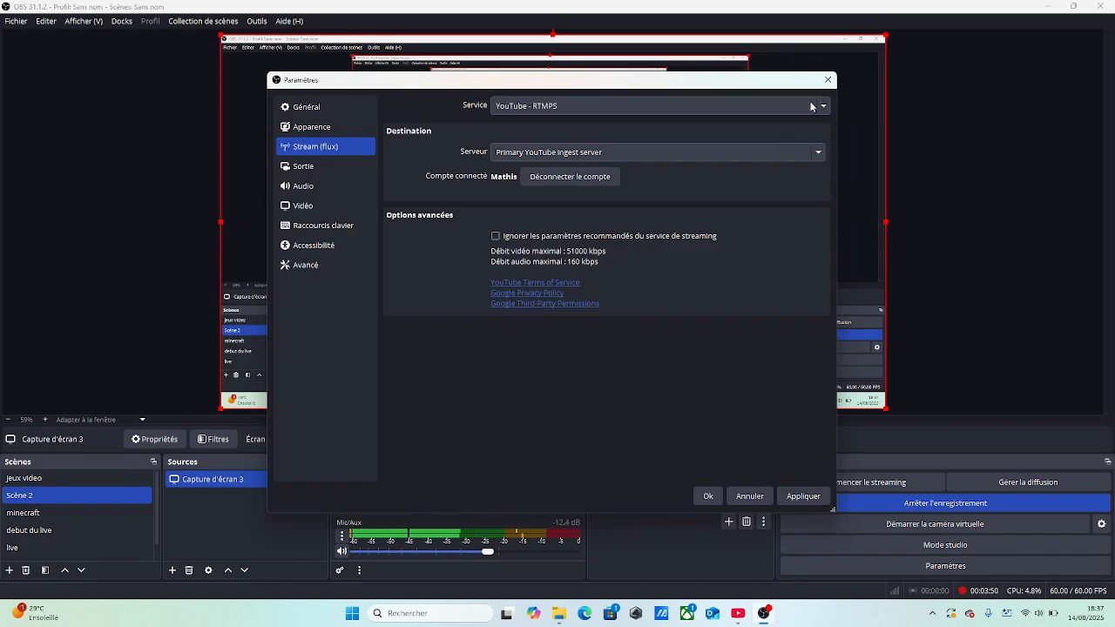
left_click(823, 105)
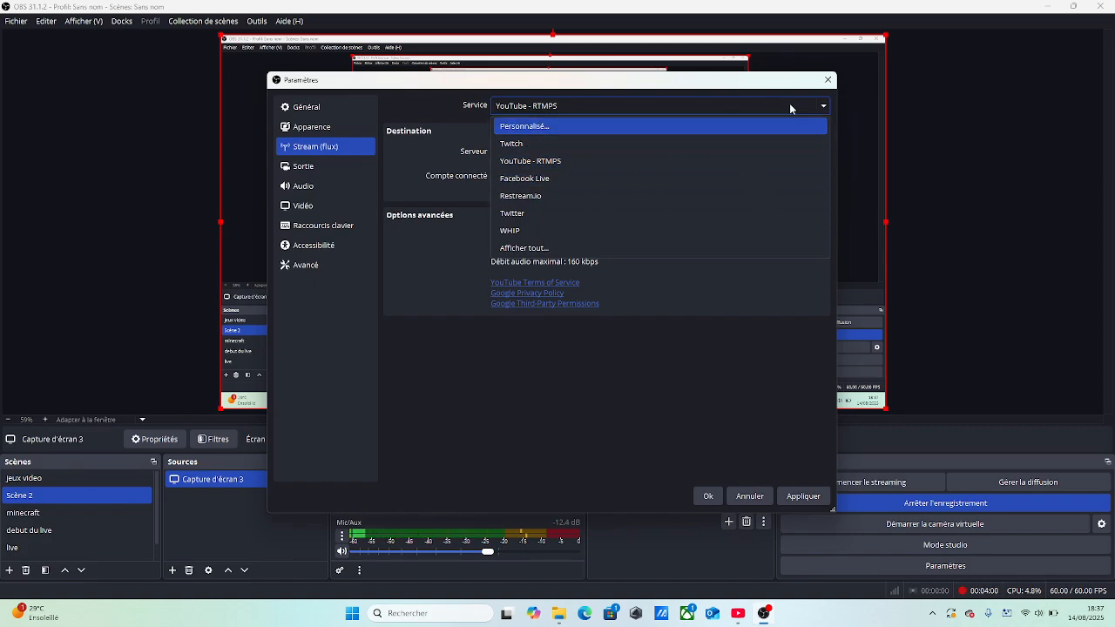
left_click(820, 108)
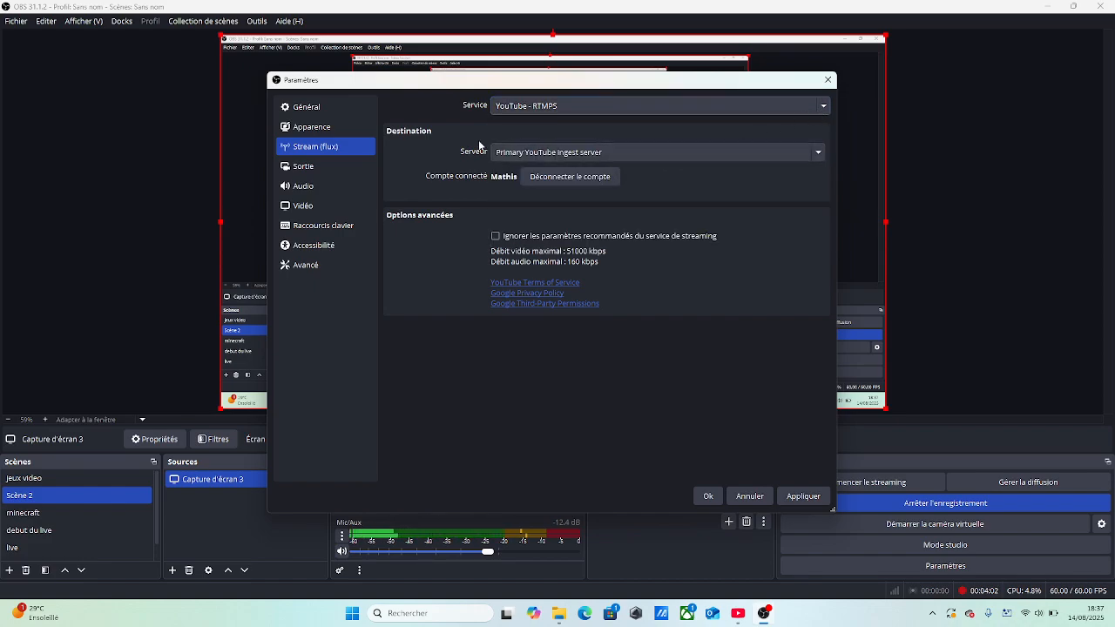
left_click(817, 153)
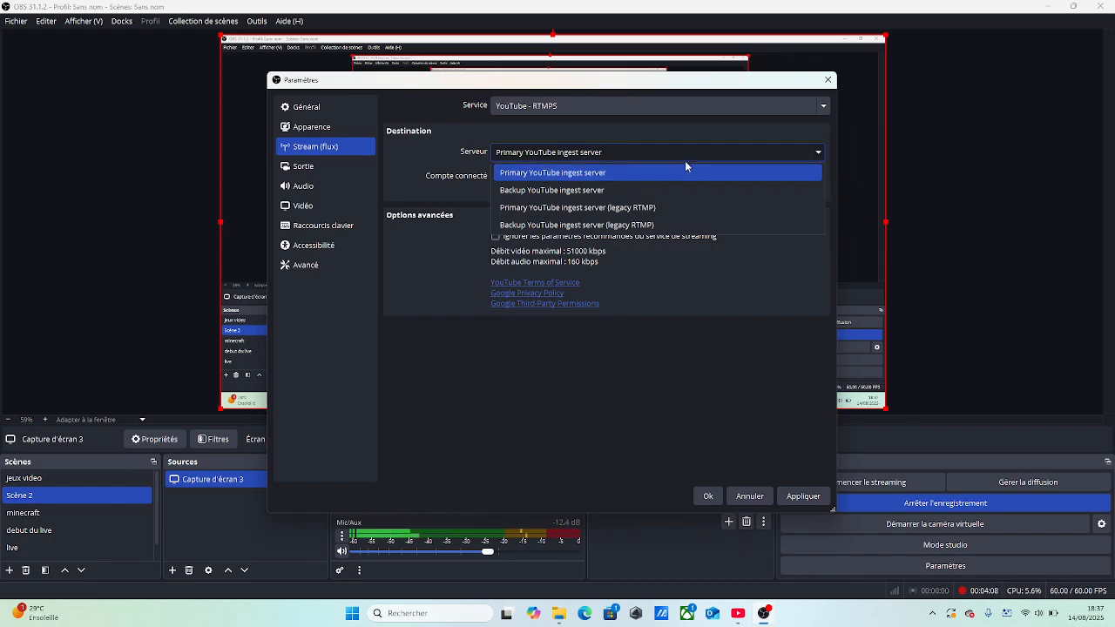
left_click(803, 154)
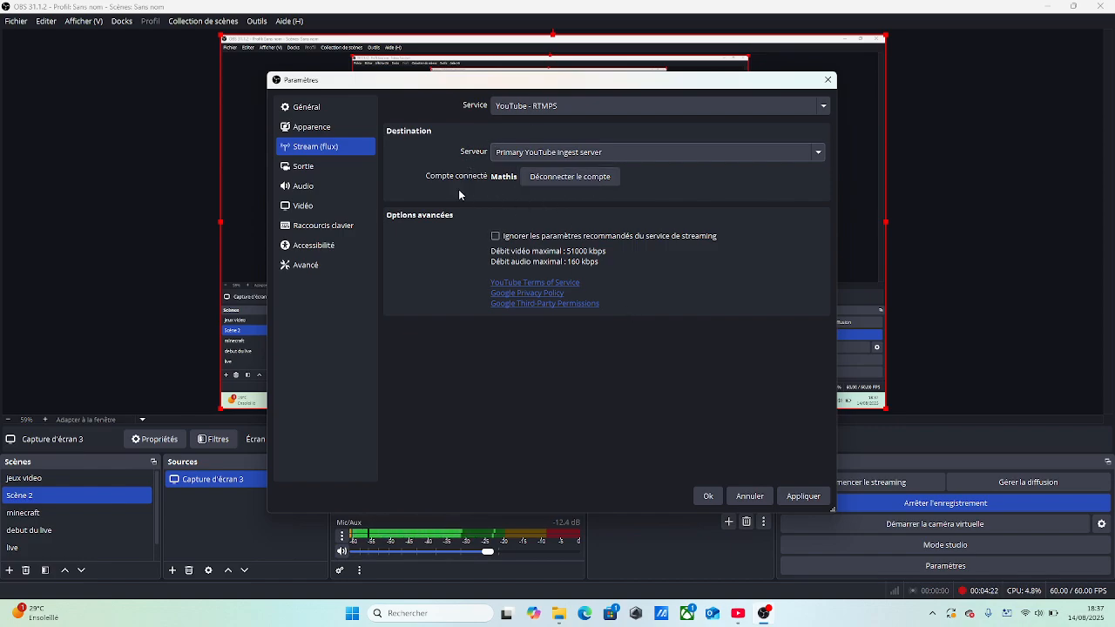
Review the output settings for streaming and recording, and apply the settings
left_click(314, 166)
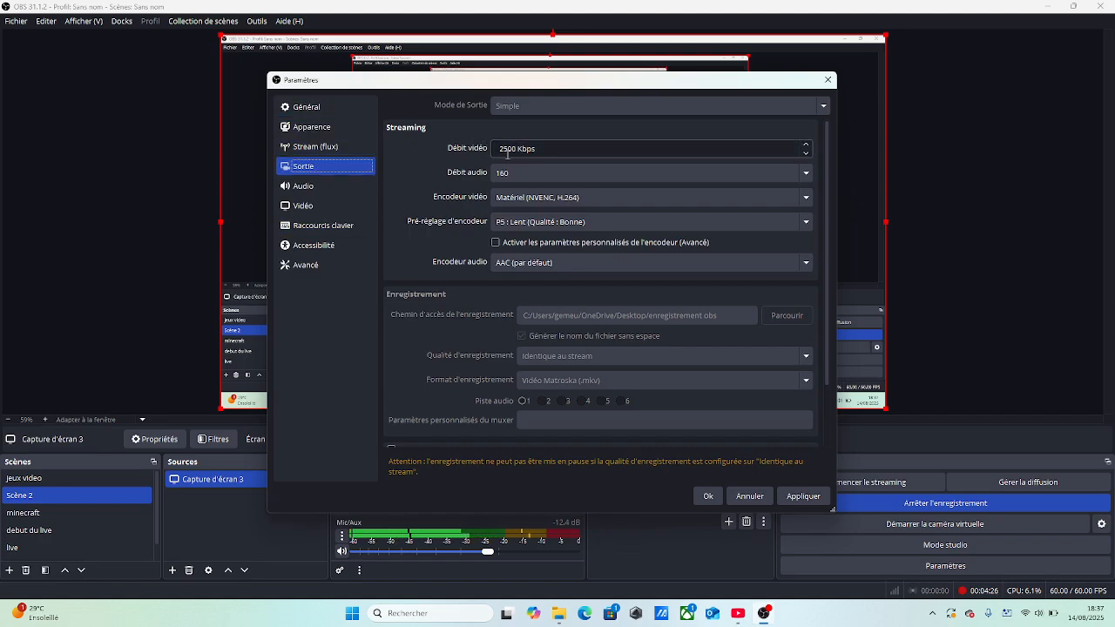
scroll(592, 243, "down", 2)
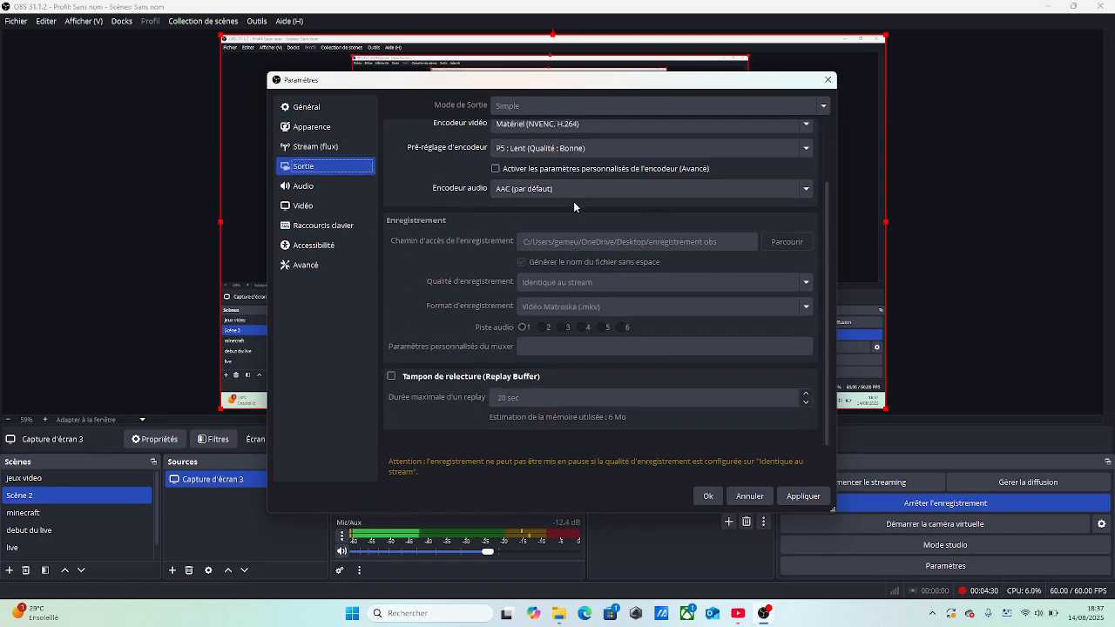
scroll(529, 203, "up", 2)
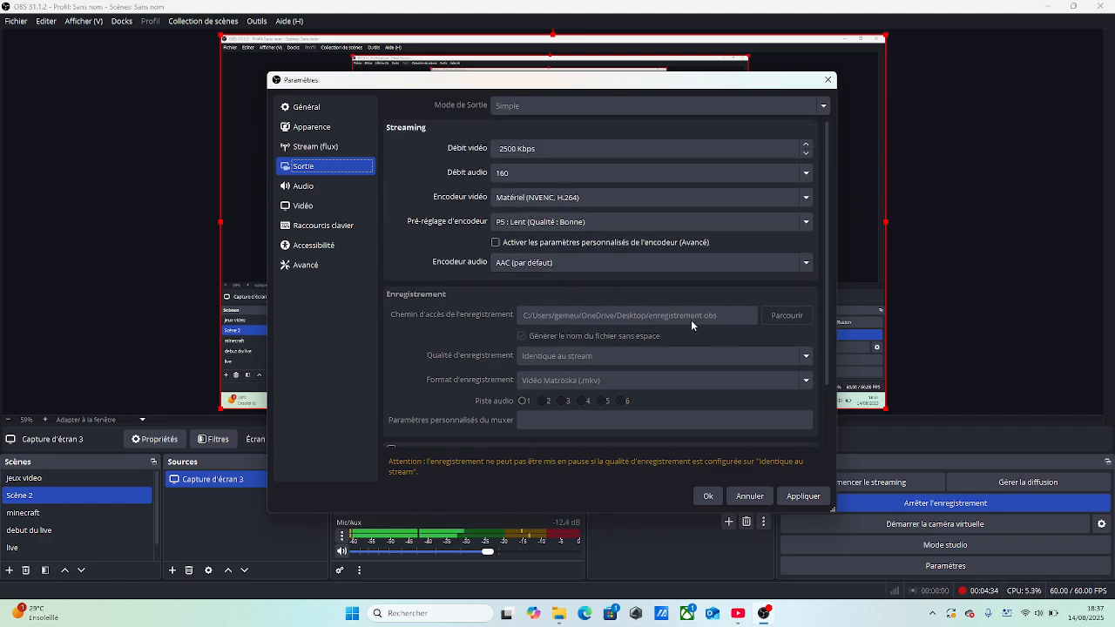
left_click(797, 496)
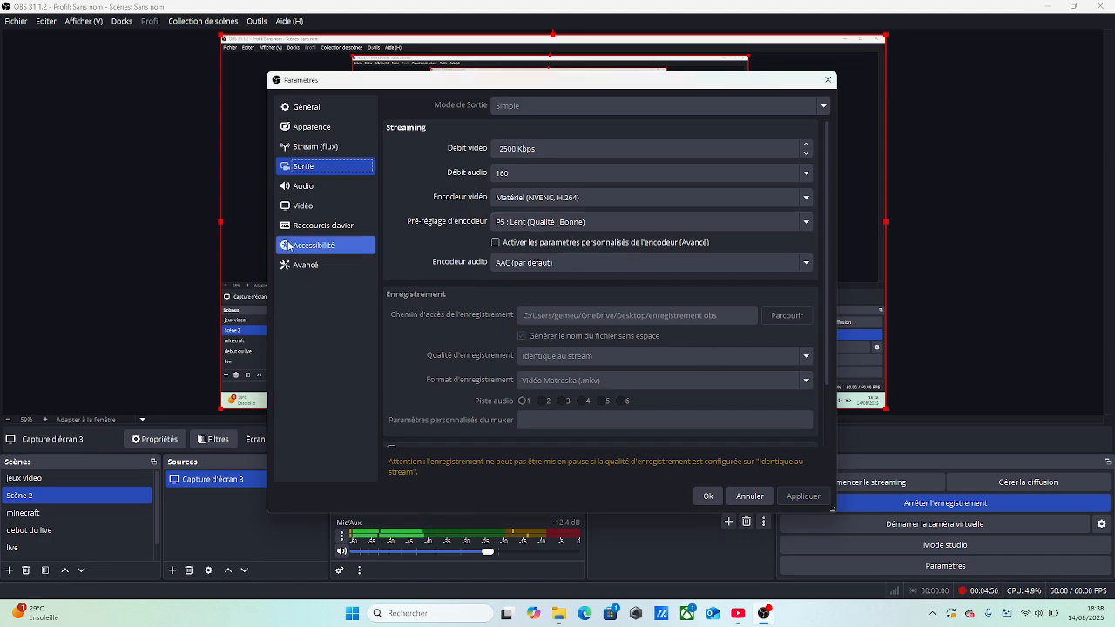
Look through the audio devices and the video resolution and FPS settings, and close the settings with confirmation
left_click(318, 185)
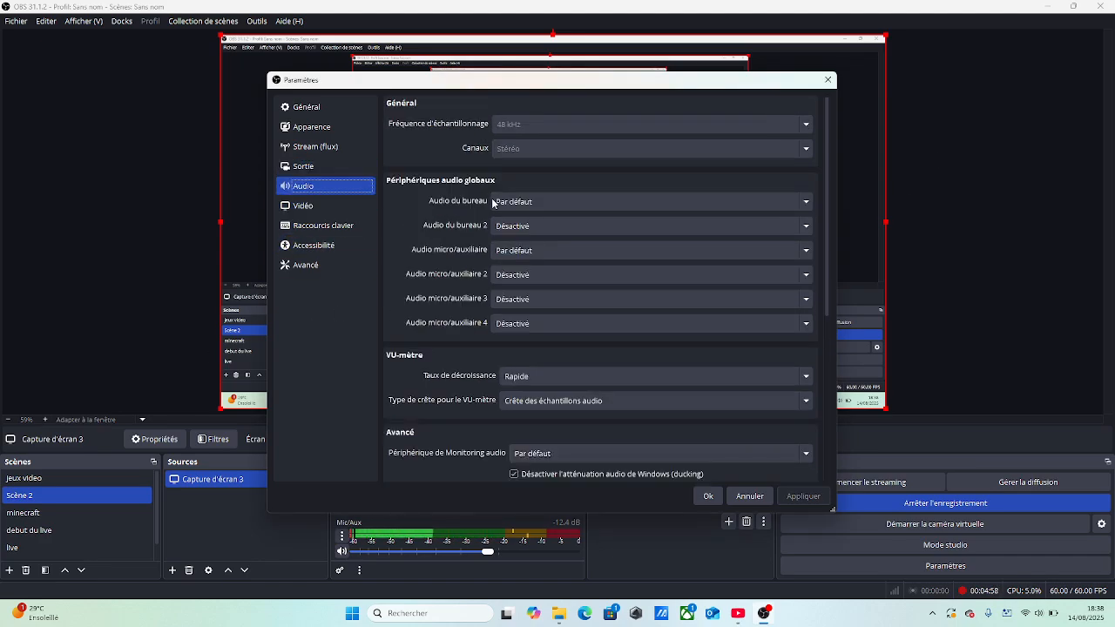
scroll(573, 270, "down", 1)
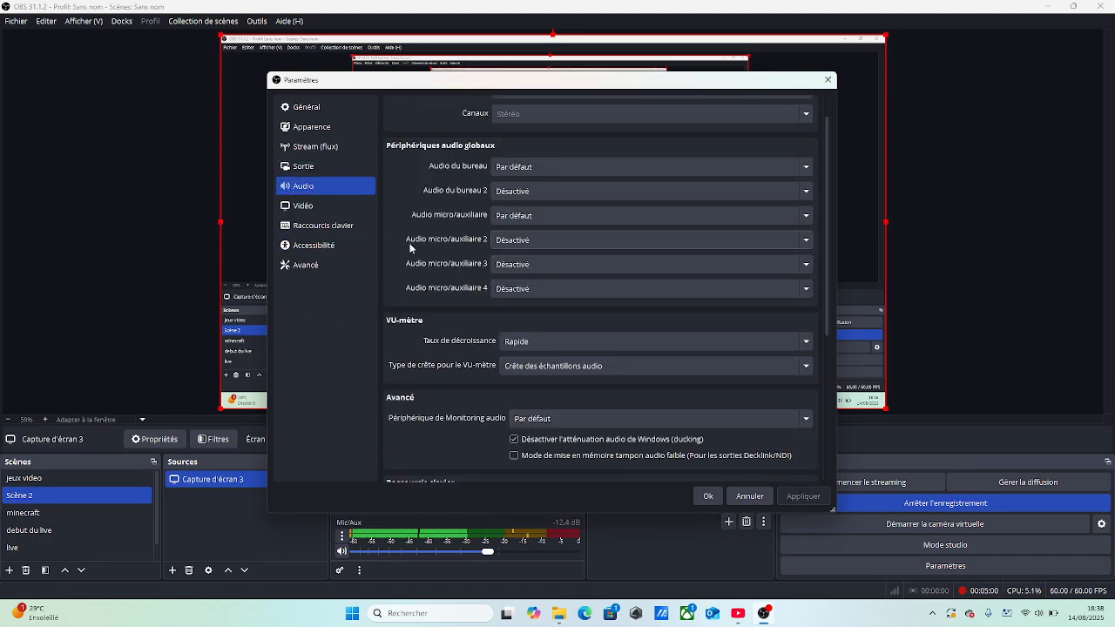
scroll(761, 192, "up", 1)
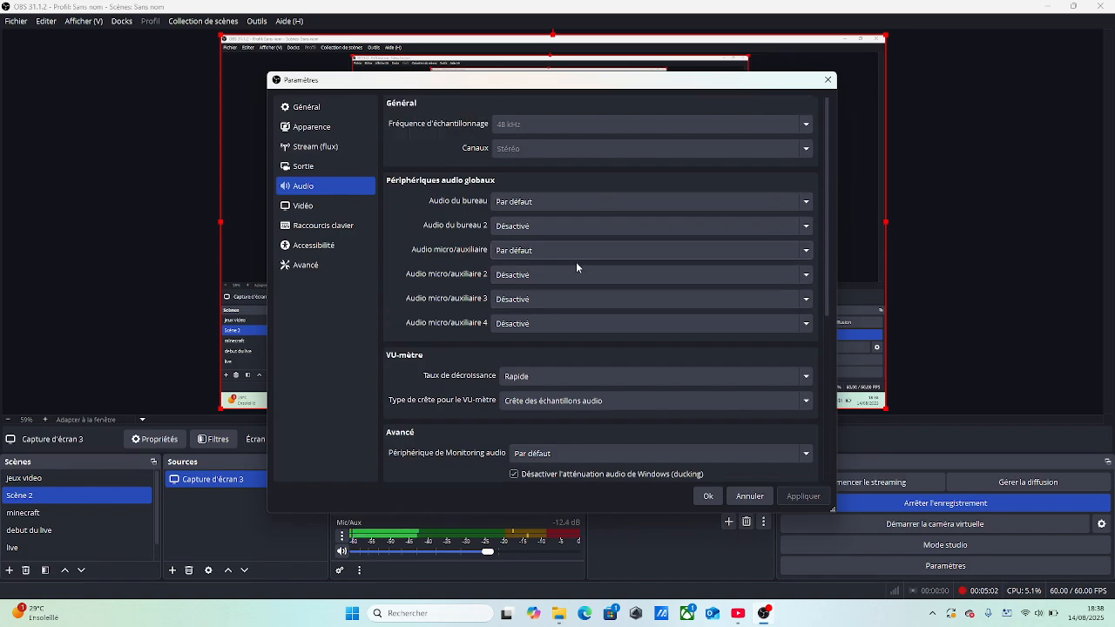
left_click(315, 209)
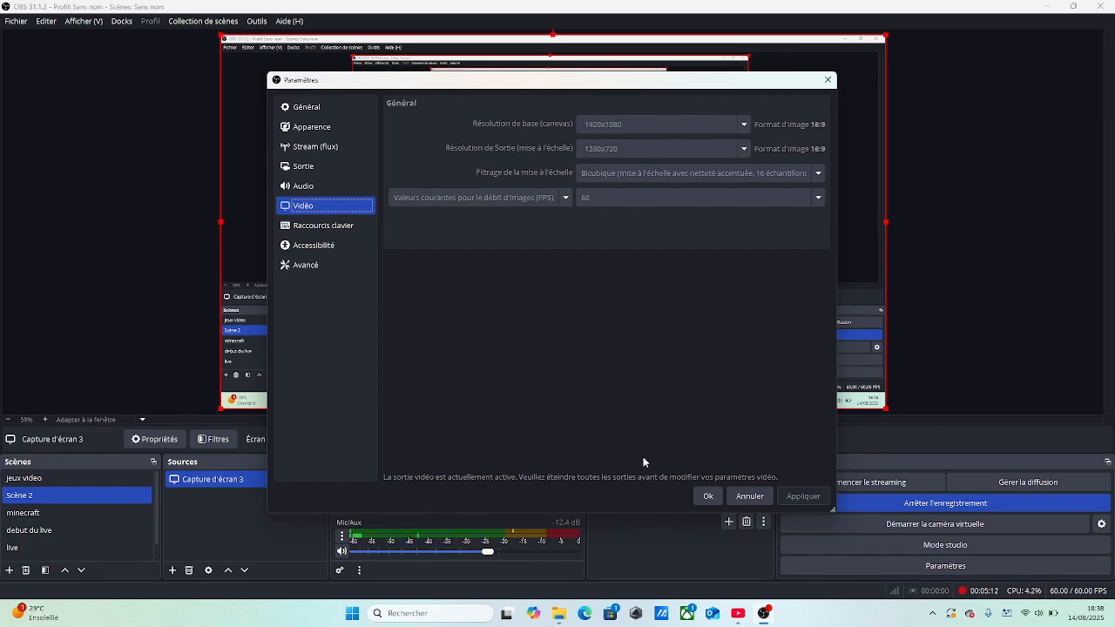
left_click(708, 496)
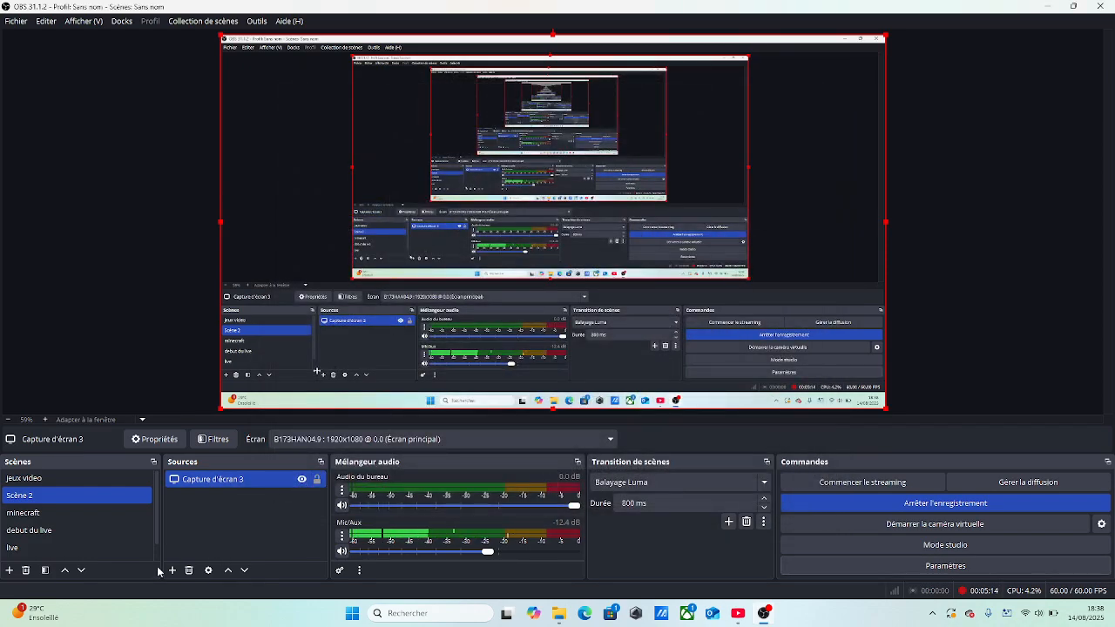
Add a Périphérique de capture vidéo source to Scène 2 for the webcam, keeping its default name and properties
left_click(171, 570)
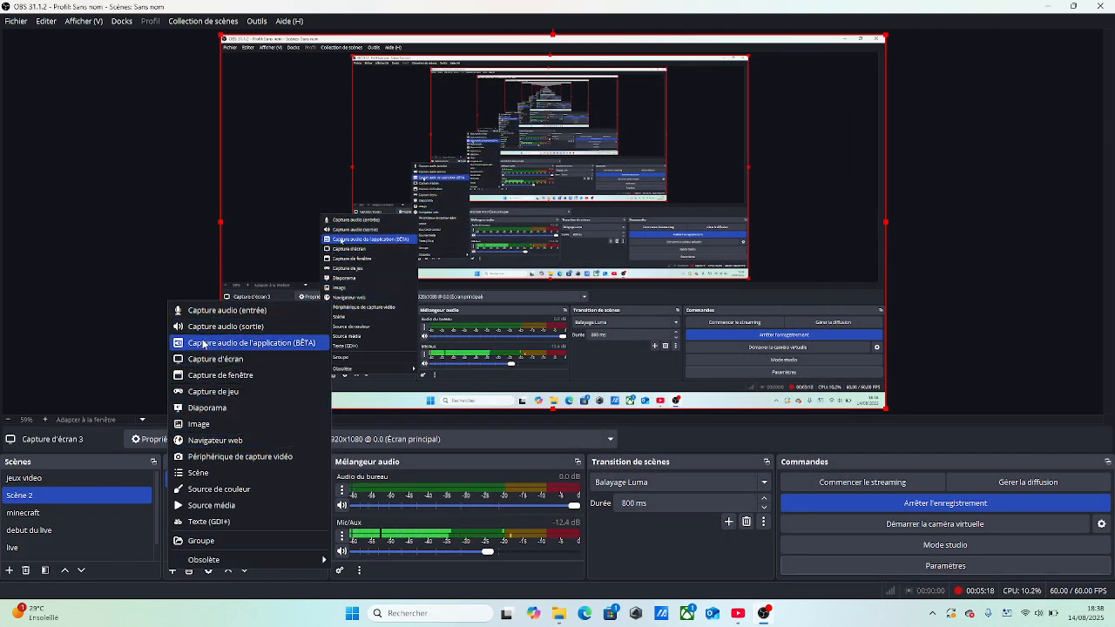
left_click(258, 456)
left_click(579, 374)
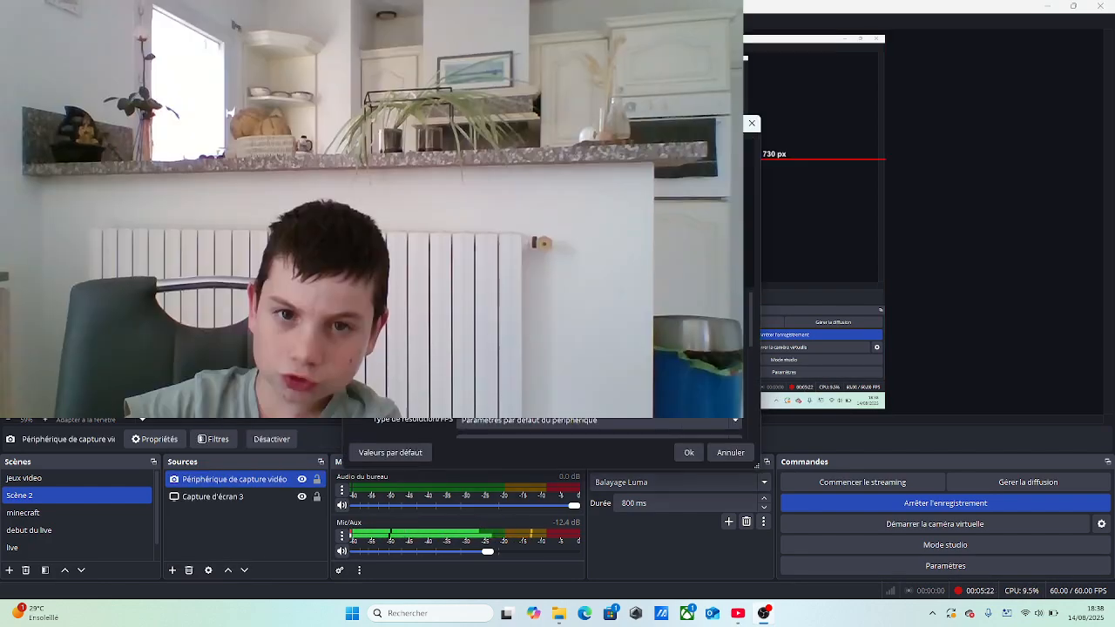
left_click(687, 454)
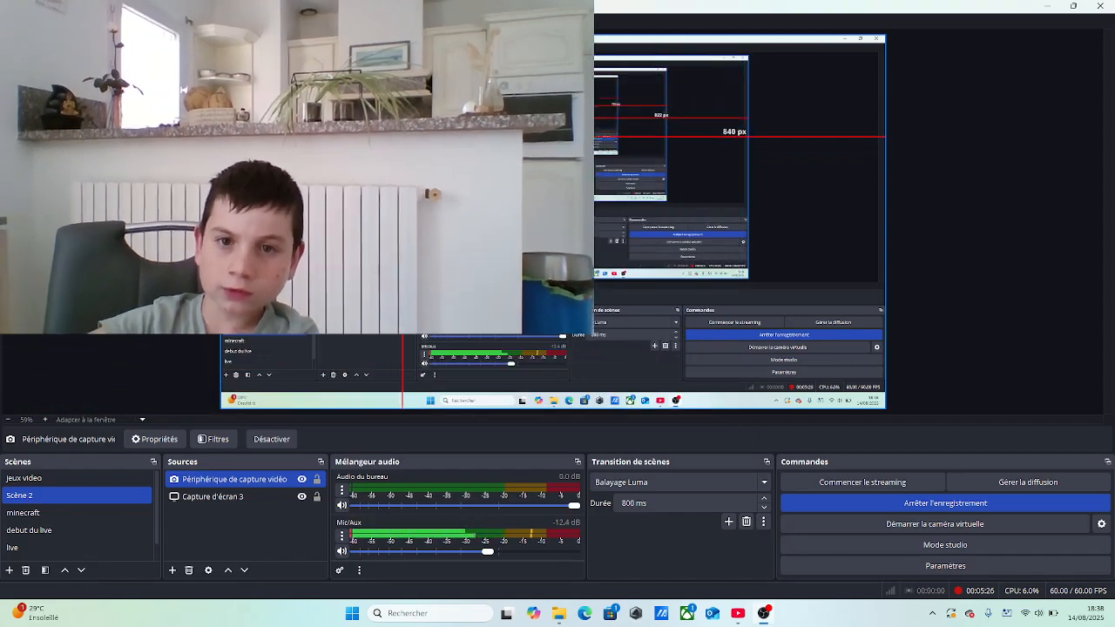
Shrink the webcam image to about a third of the canvas width in its upper-left corner and lock the source
left_click_drag(574, 235, 448, 163)
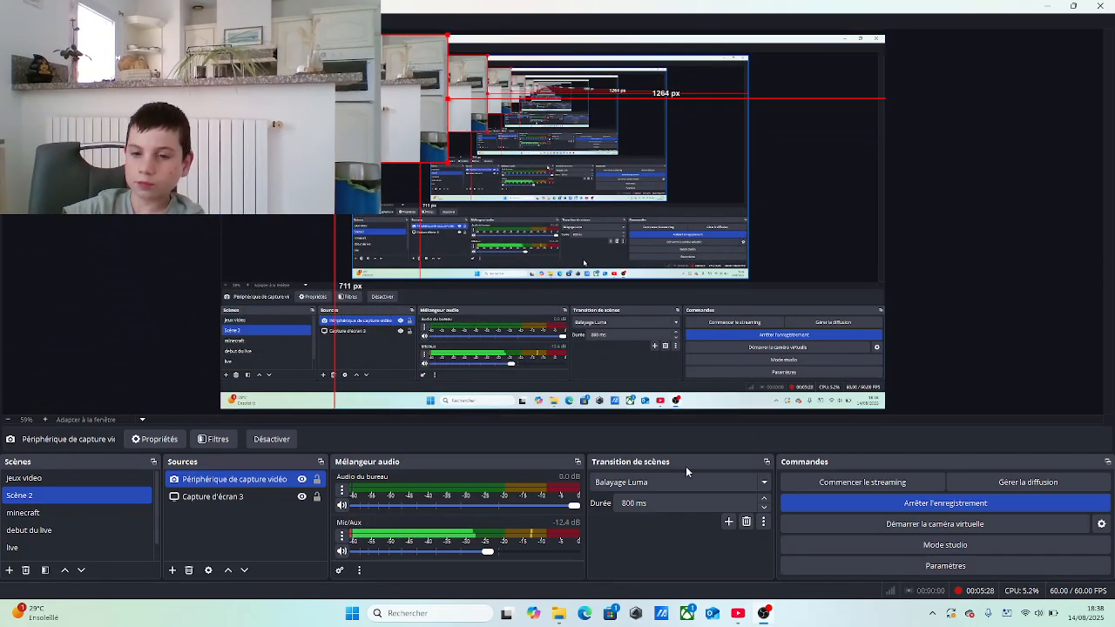
left_click(317, 482)
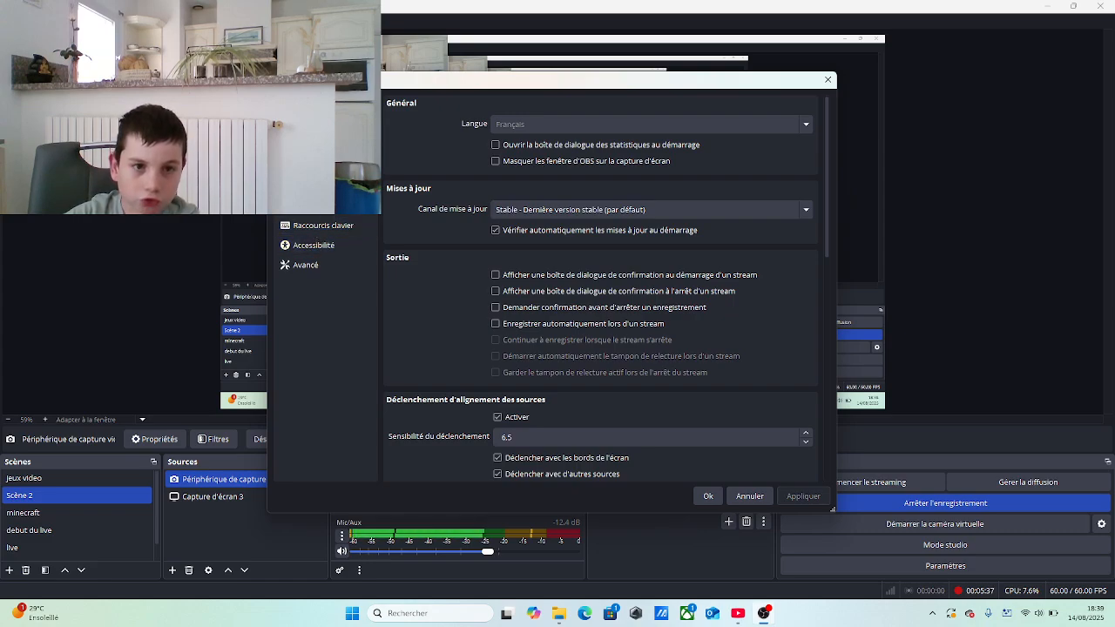
Show the video settings and move the settings window clear of the webcam image
left_click(306, 206)
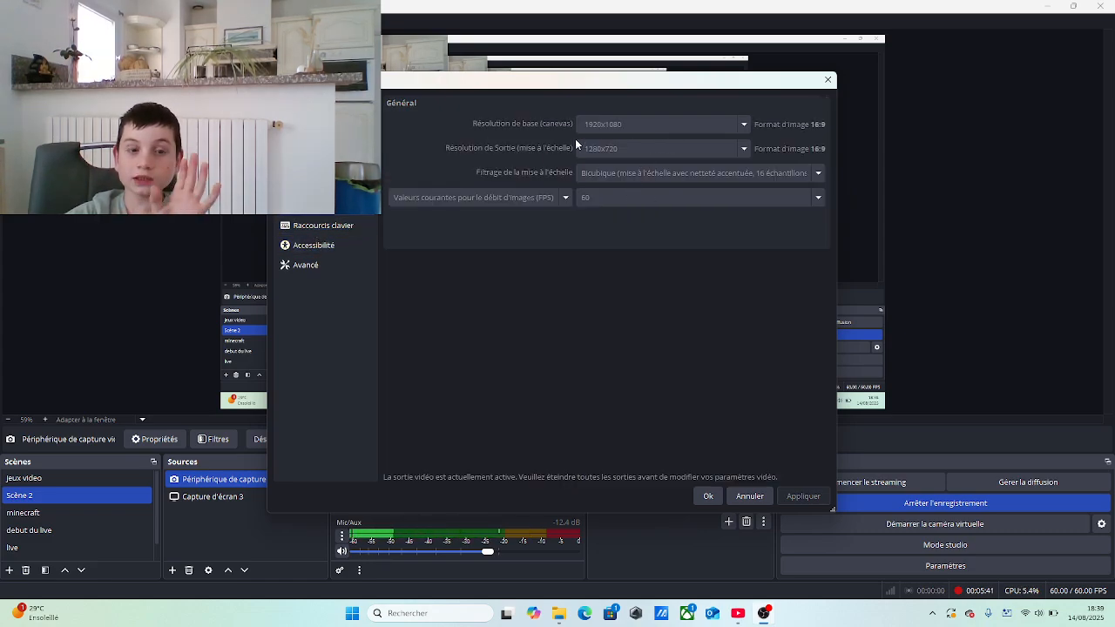
left_click_drag(515, 84, 702, 129)
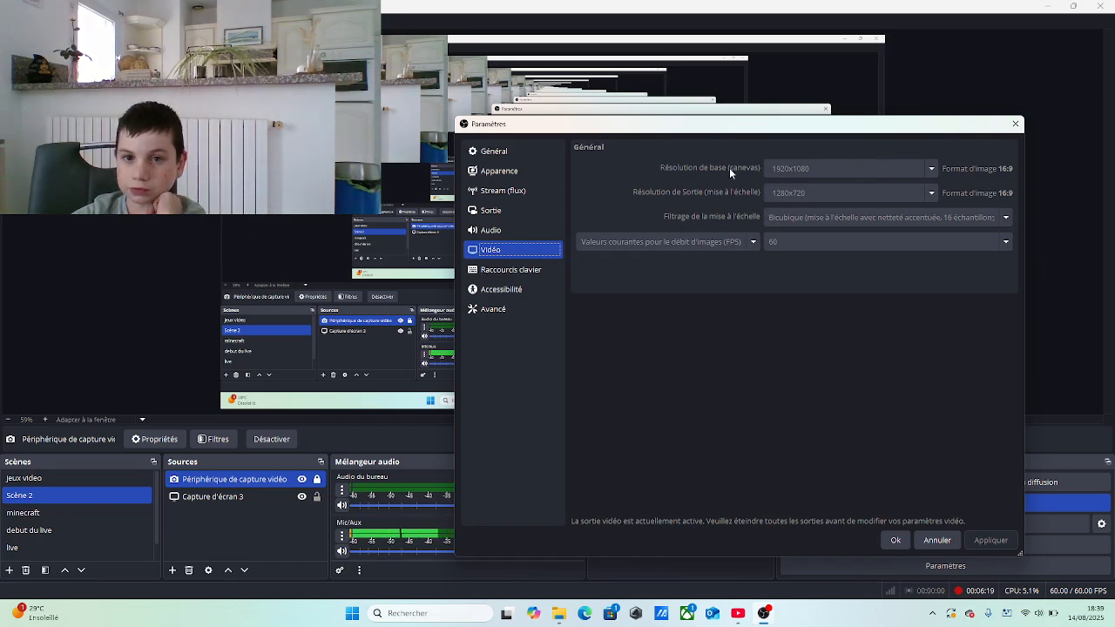
Examine the keyboard shortcuts assigned to starting, stopping, pausing and resuming the recording
left_click(528, 271)
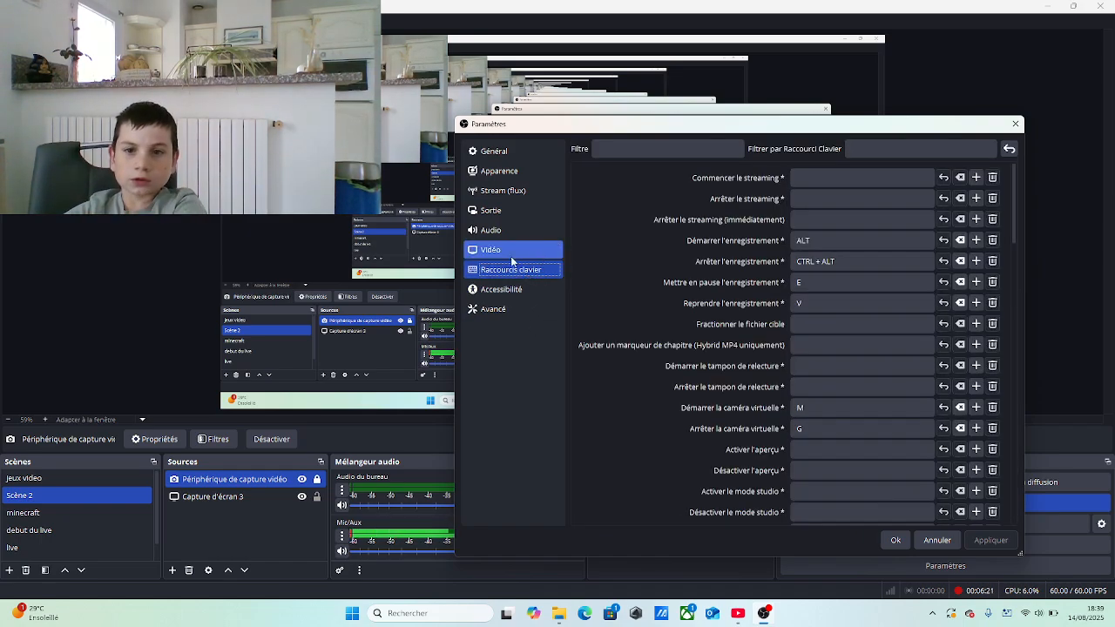
left_click(819, 242)
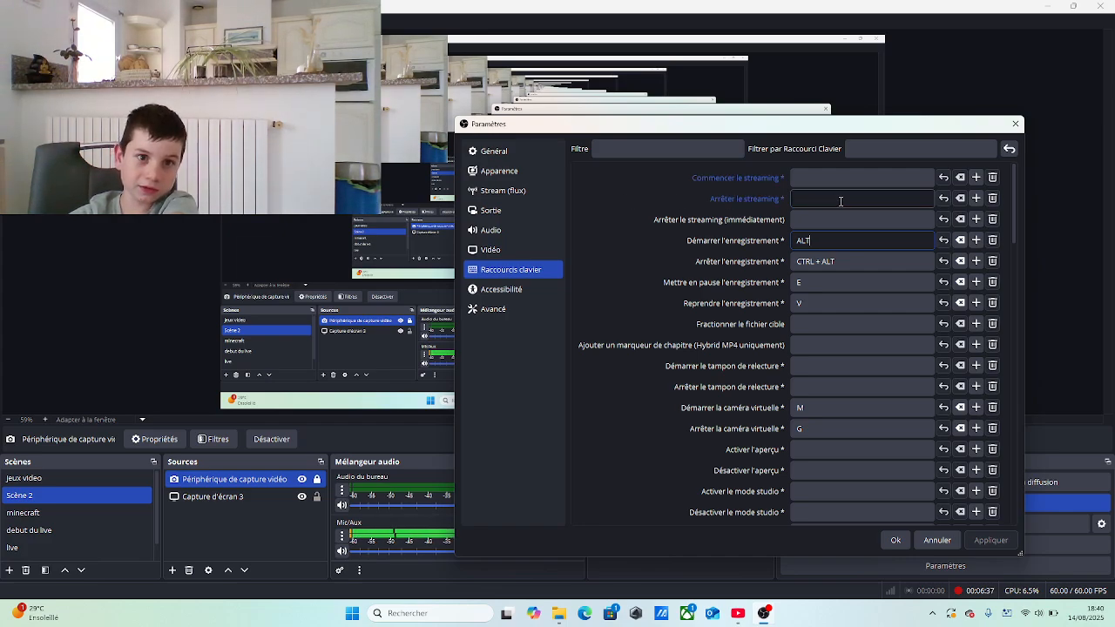
left_click(868, 262)
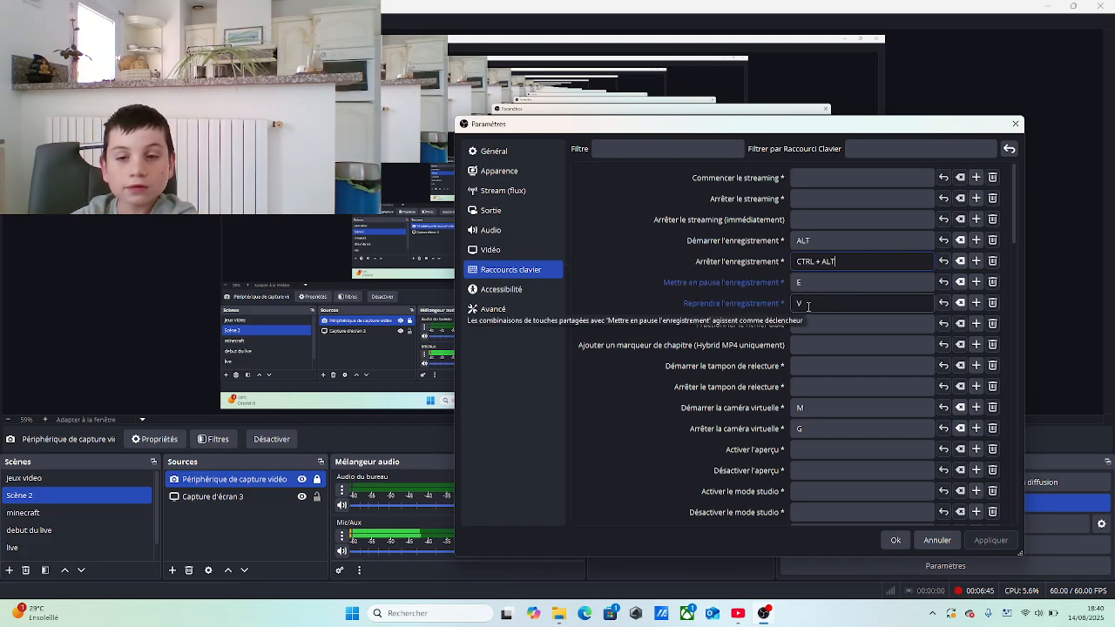
left_click(859, 284)
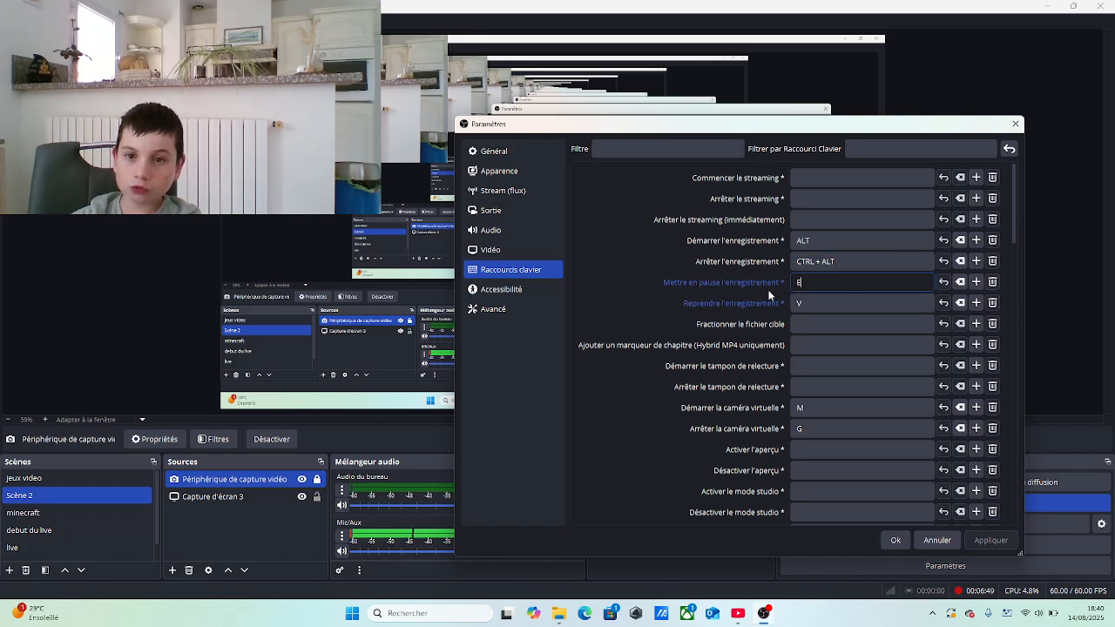
left_click(866, 307)
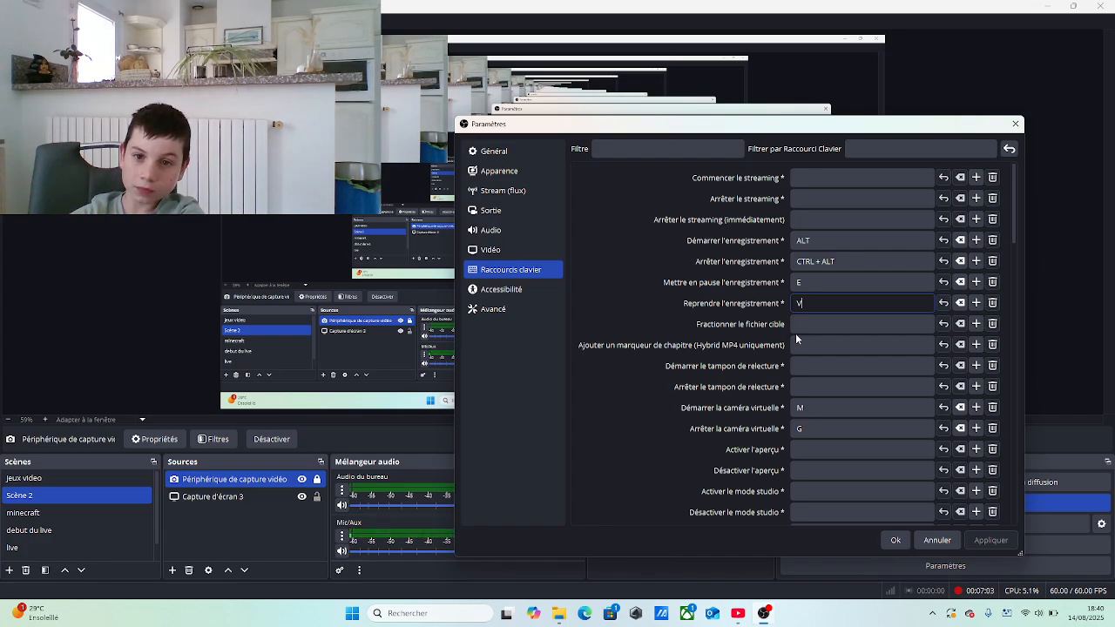
Look through the remaining keyboard shortcuts, from the virtual camera ones to muting and restoring the Mic/Aux audio
scroll(815, 272, "down", 3)
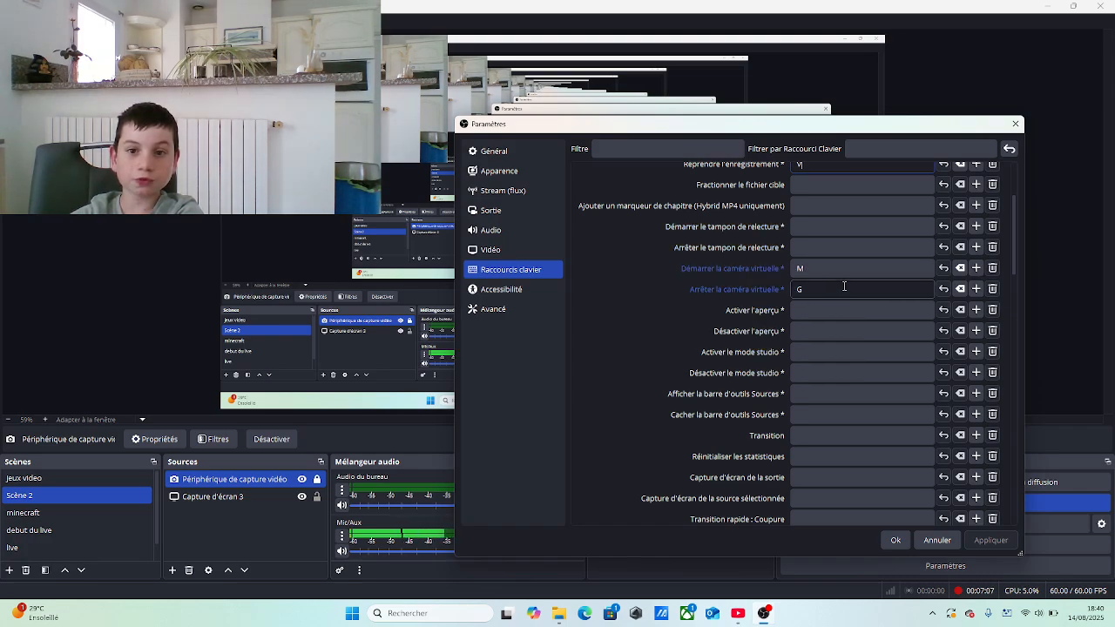
scroll(841, 305, "down", 8)
scroll(834, 338, "down", 2)
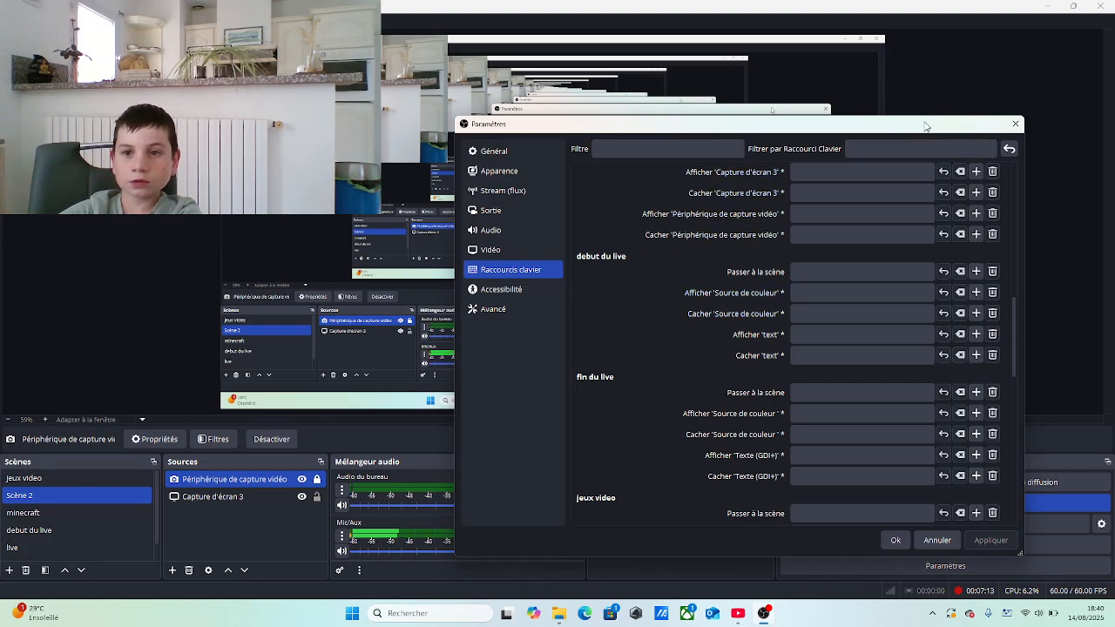
left_click_drag(928, 122, 610, 267)
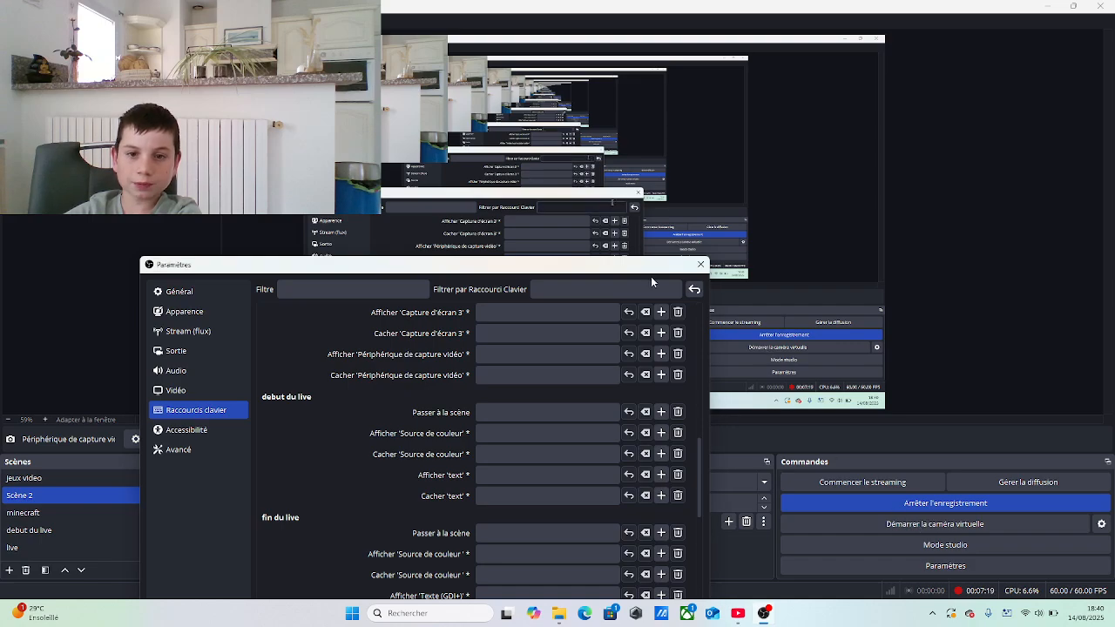
left_click_drag(645, 265, 875, 149)
scroll(786, 348, "down", 15)
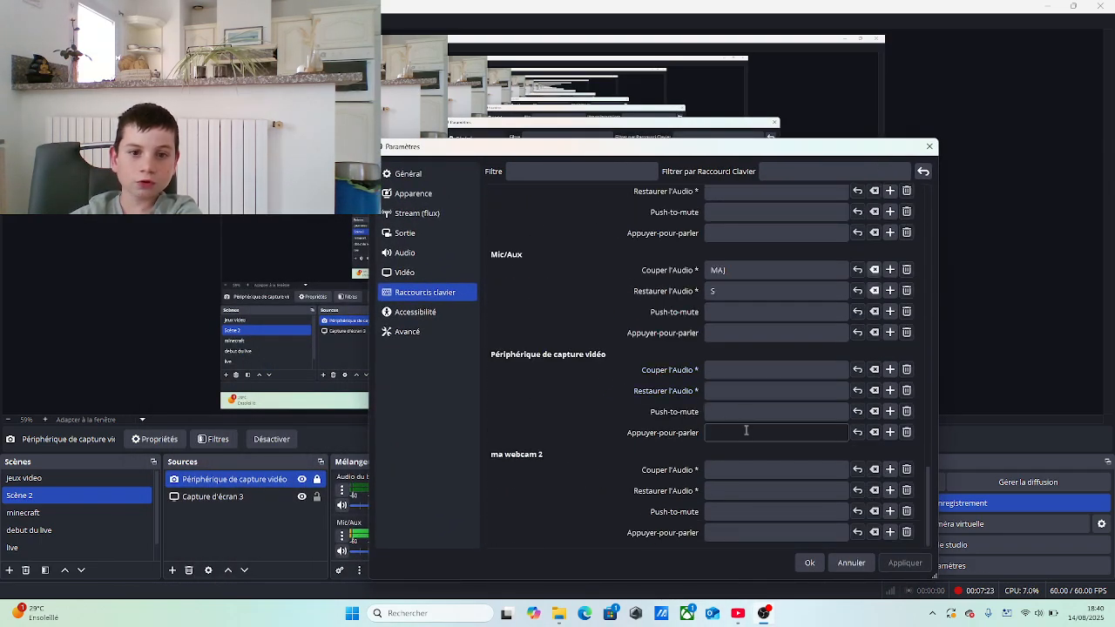
left_click(738, 271)
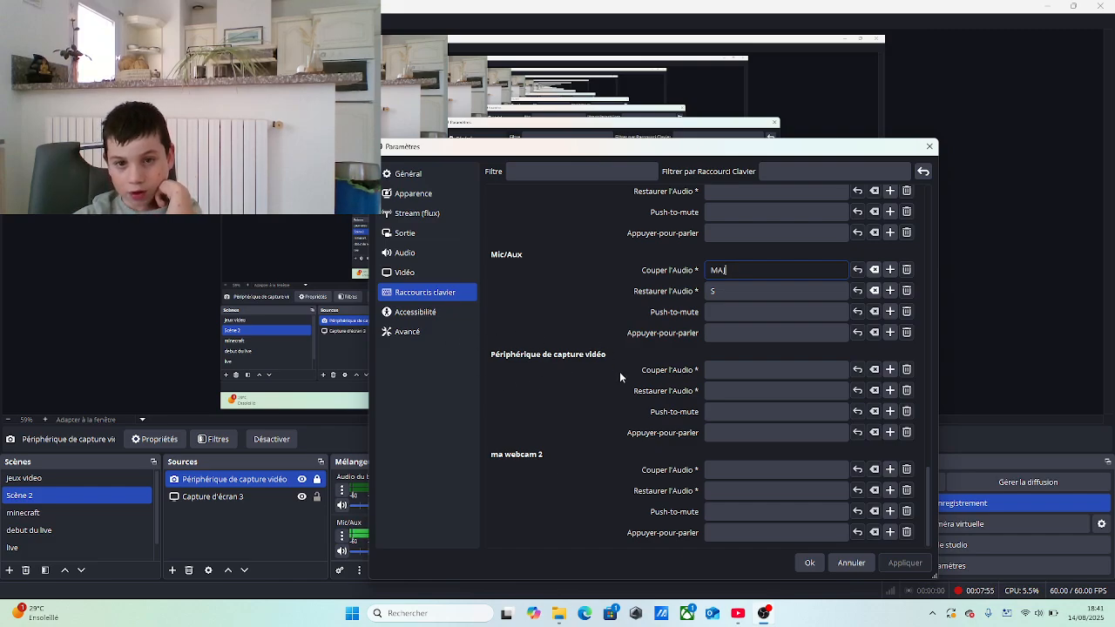
View the accessibility colour settings and the advanced settings
left_click(414, 312)
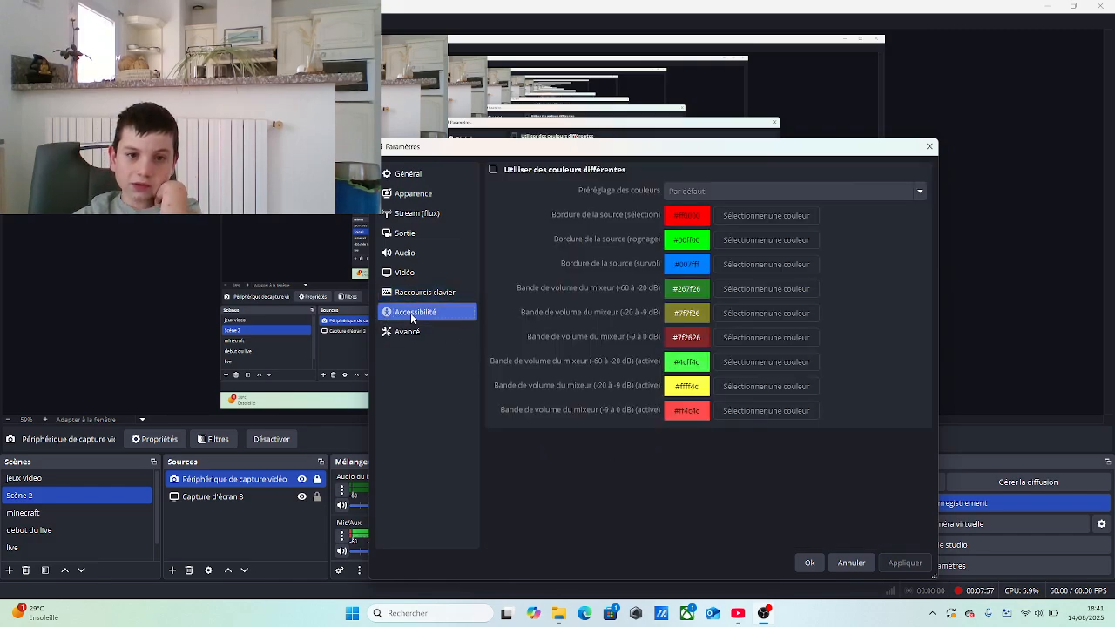
left_click(433, 332)
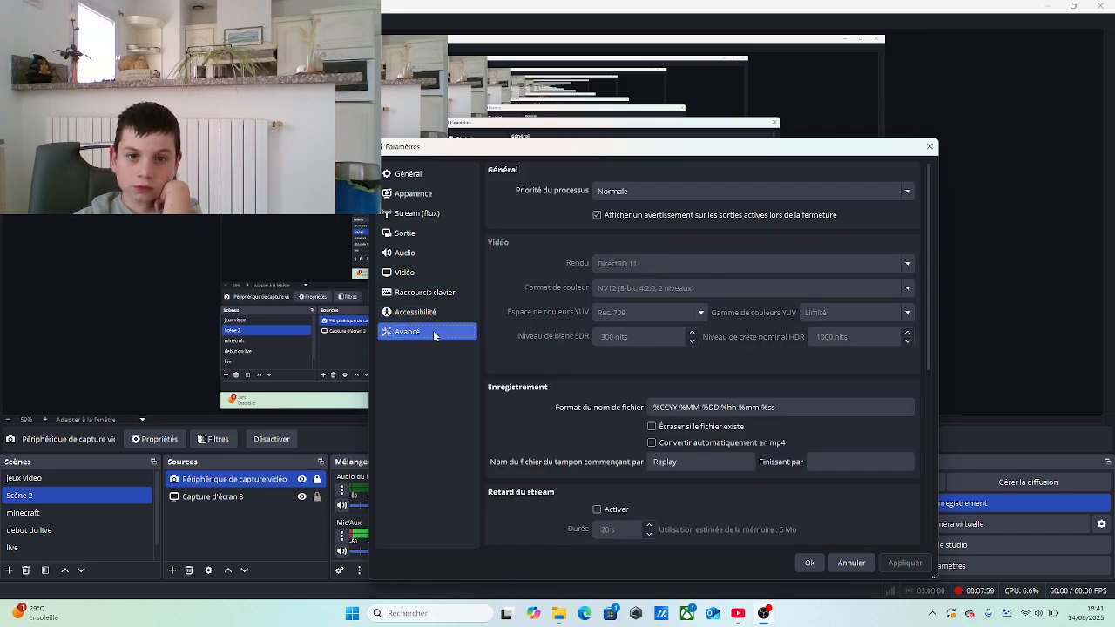
Set the automatic reconnection retry delay to 1 s in the advanced settings, apply it and close the settings
scroll(675, 302, "down", 3)
scroll(687, 296, "down", 5)
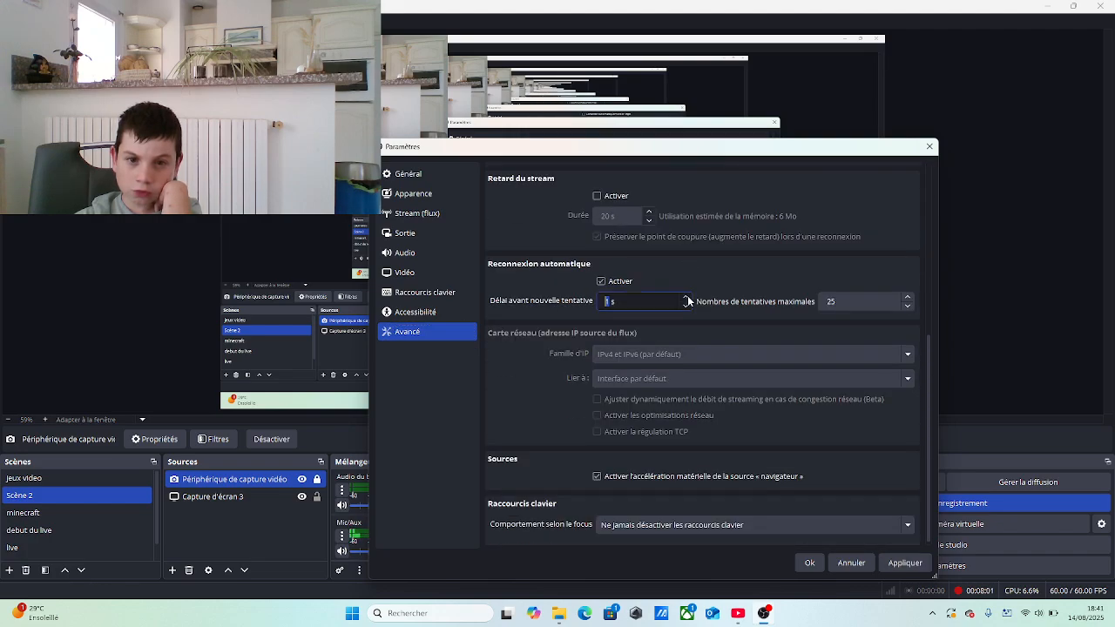
left_click(897, 563)
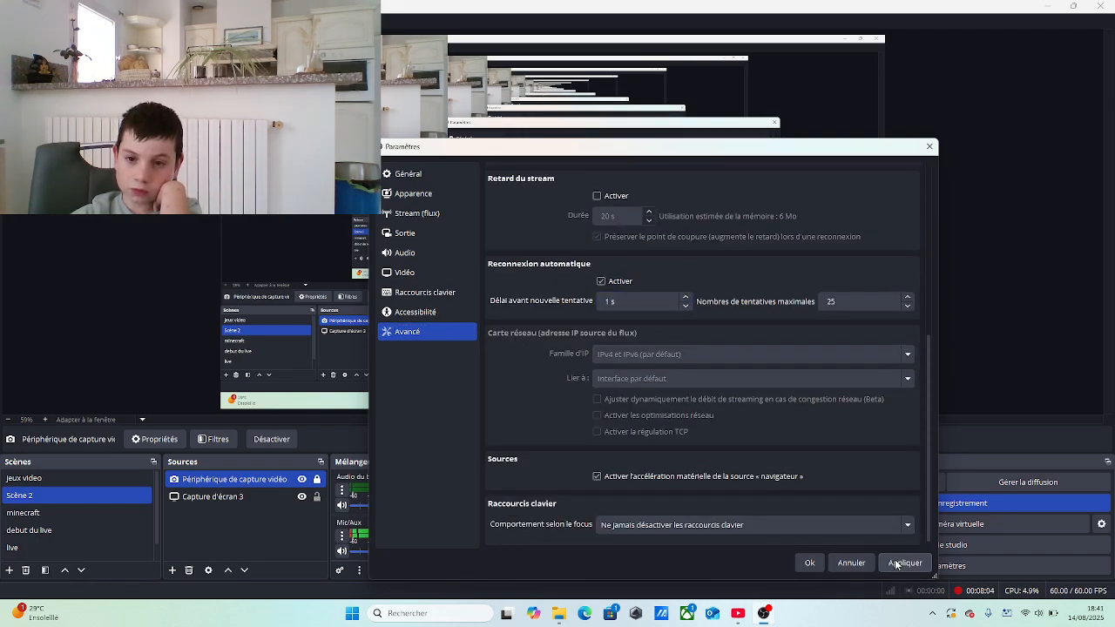
left_click(811, 563)
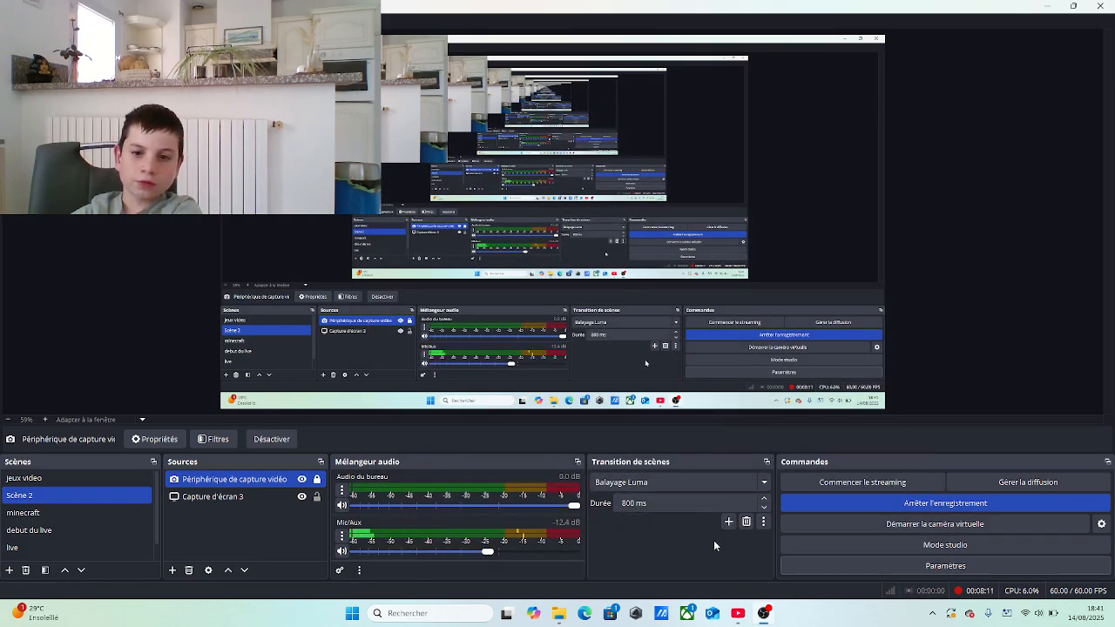
View the scene transition types and show the current transition by switching to the jeux video scene and back to Scène 2
left_click(729, 524)
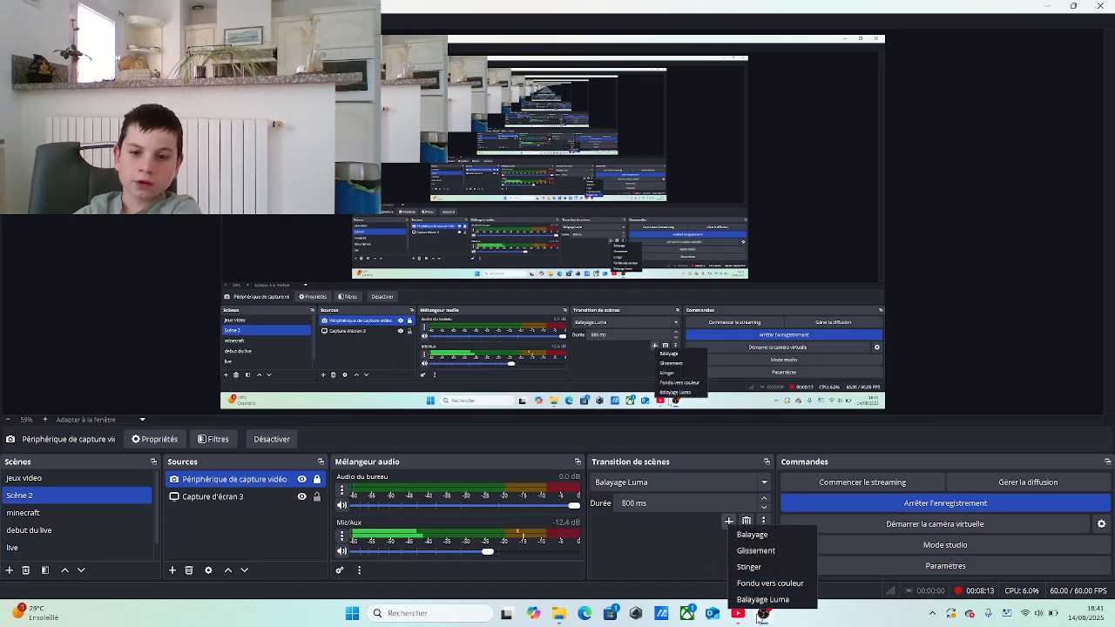
left_click(624, 535)
left_click(99, 475)
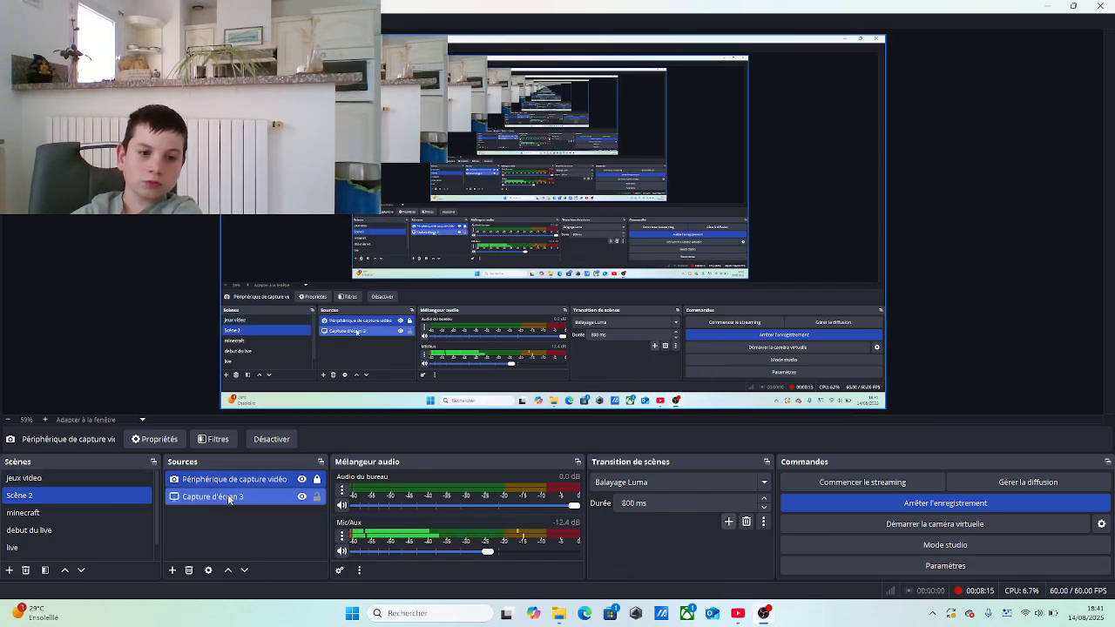
left_click(79, 483)
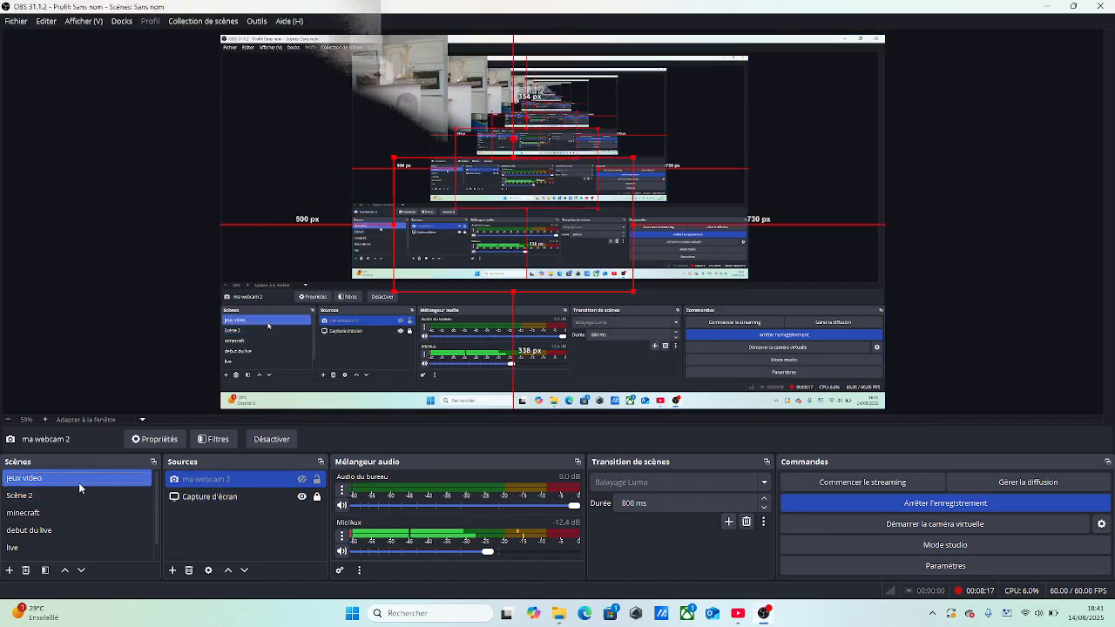
left_click(73, 494)
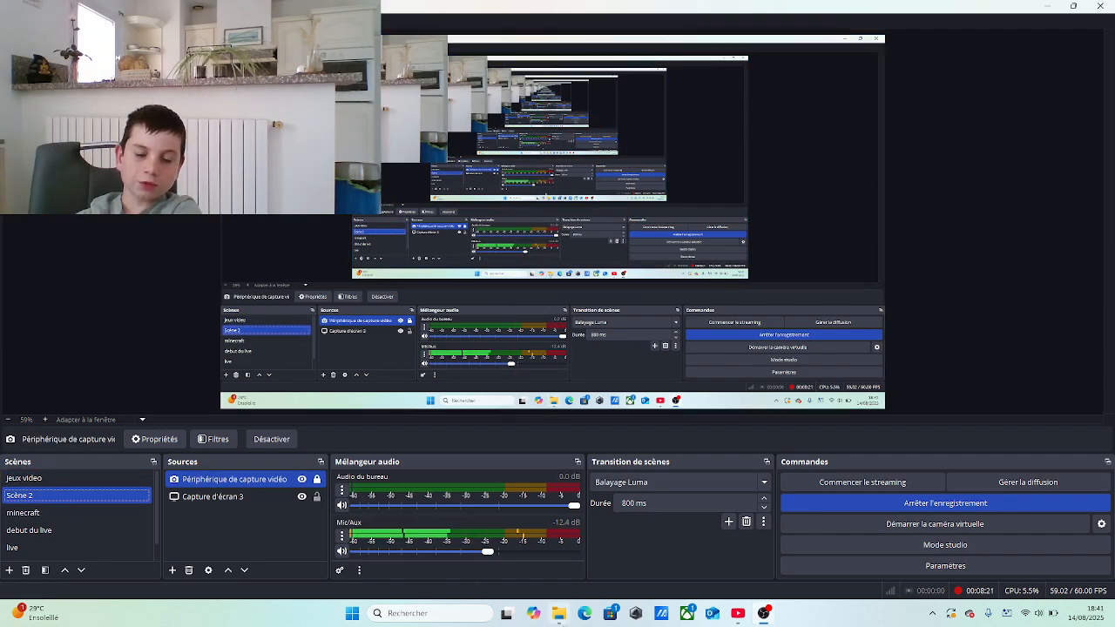
Add another Balayage Luma scene transition named Balayage Luma (2)
left_click(729, 522)
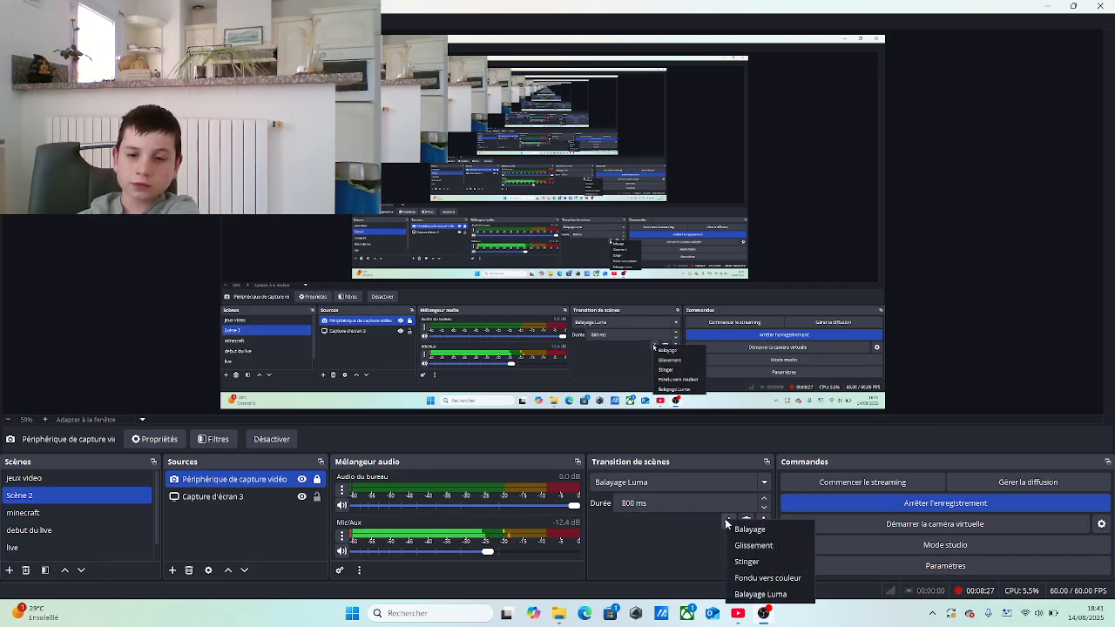
left_click(760, 593)
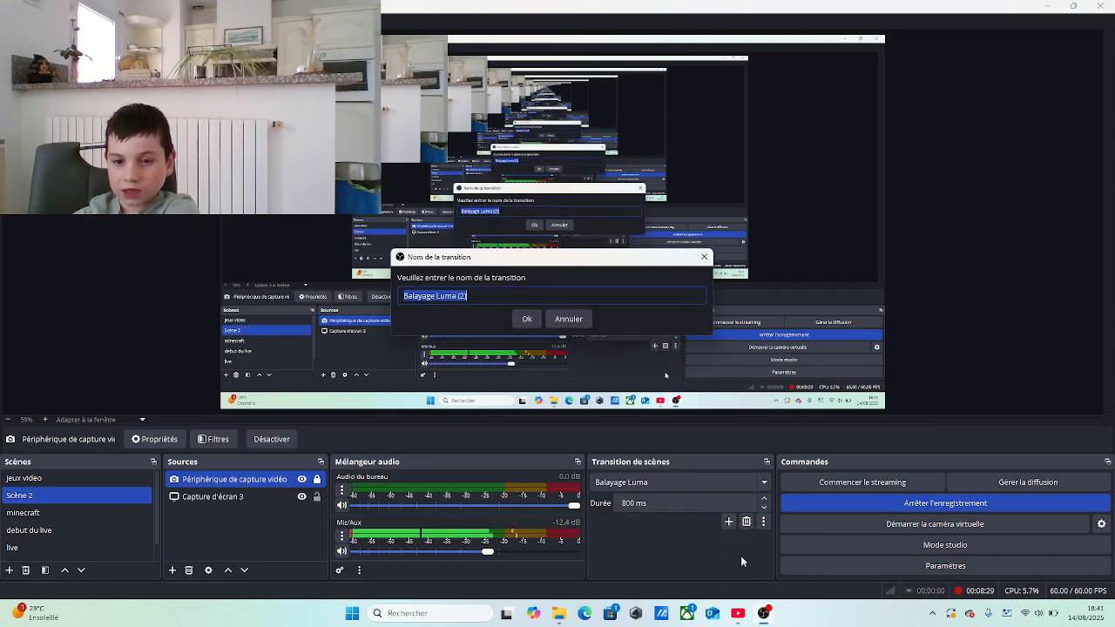
left_click(526, 319)
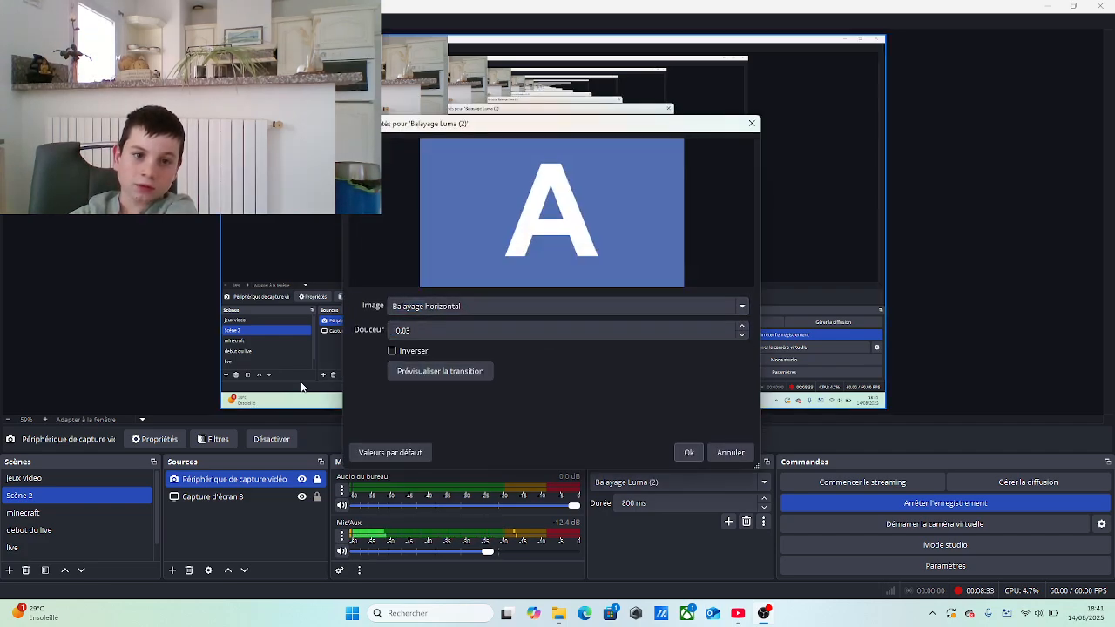
Try the Horloge image for the new transition, preview it twice and cancel the property changes
left_click(743, 307)
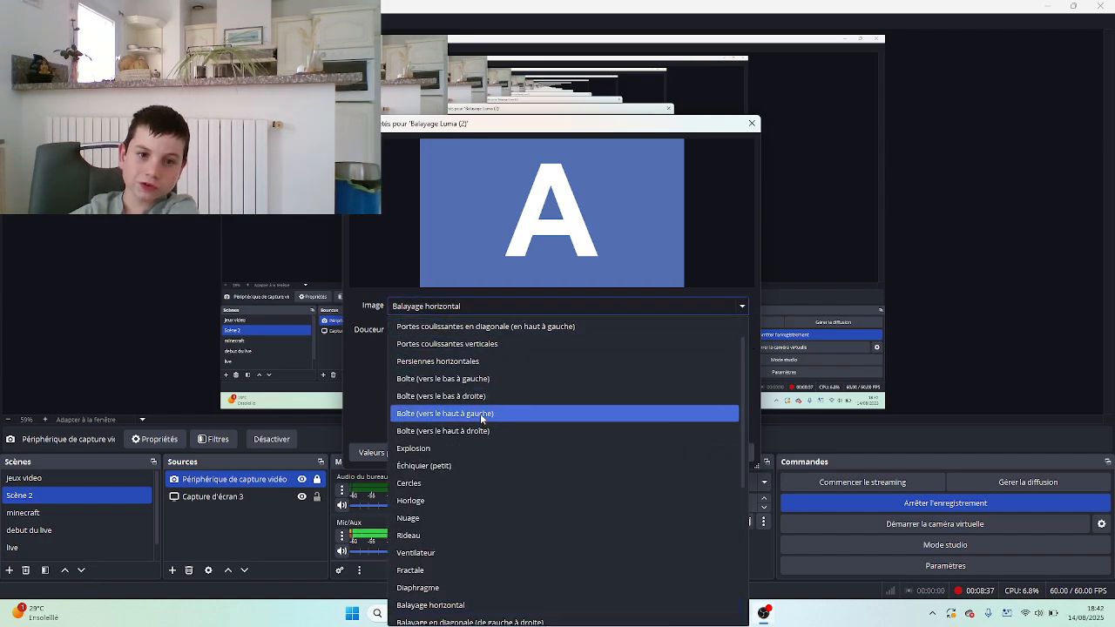
scroll(480, 412, "down", 3)
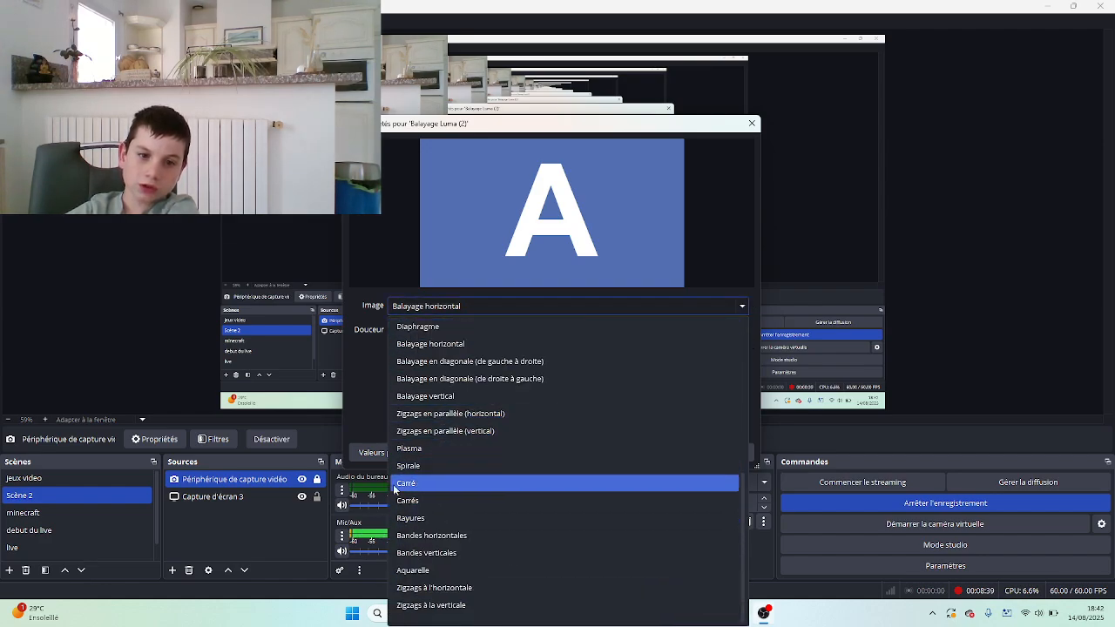
scroll(440, 514, "up", 3)
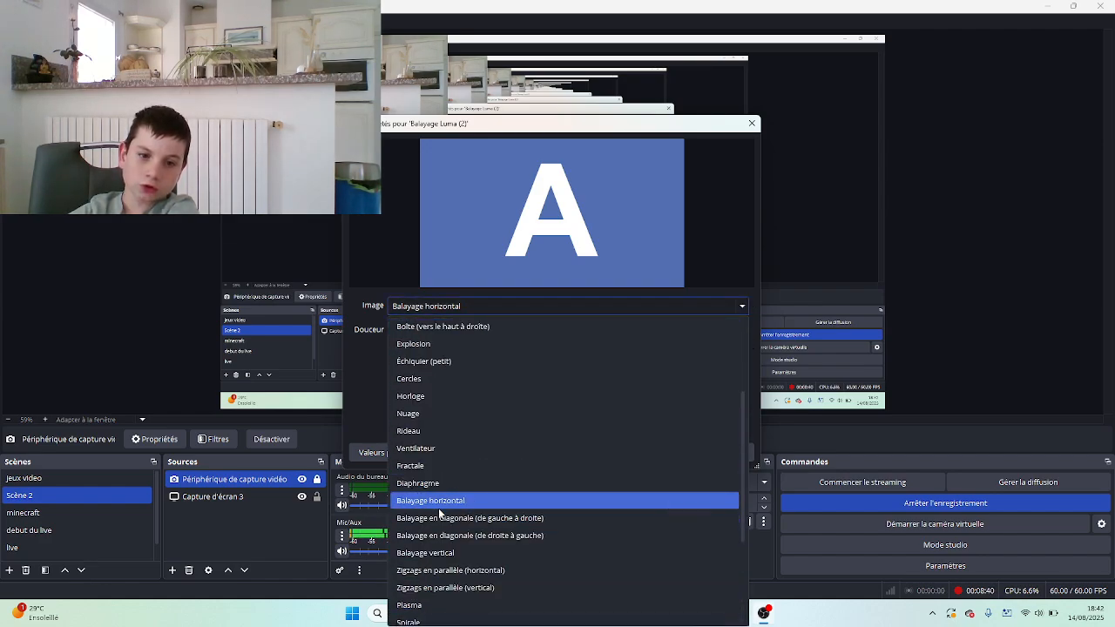
left_click(435, 395)
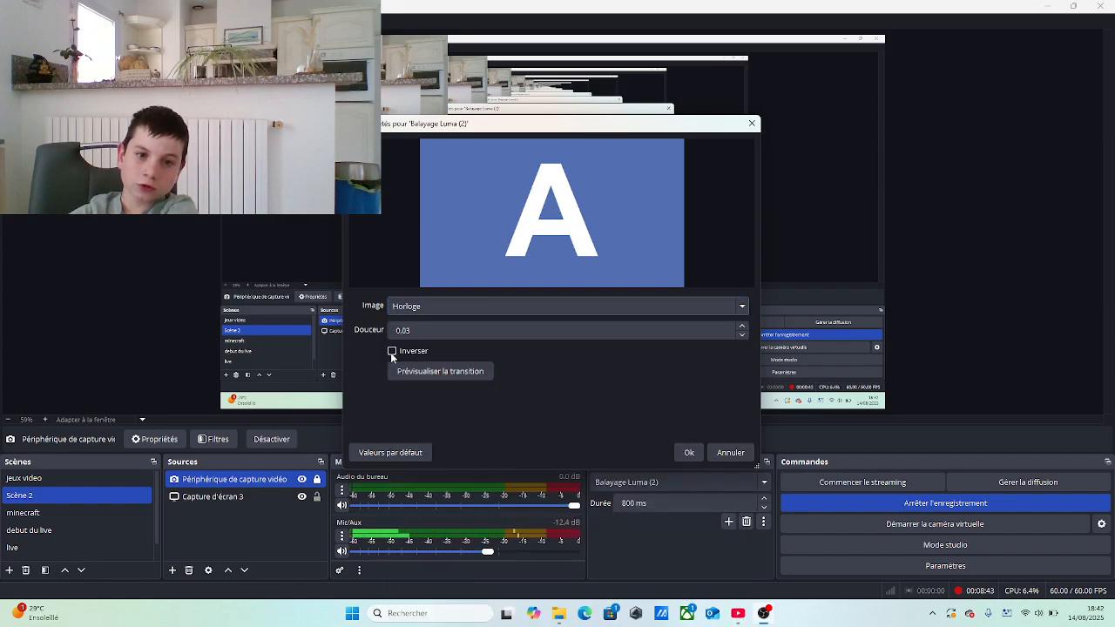
left_click(442, 373)
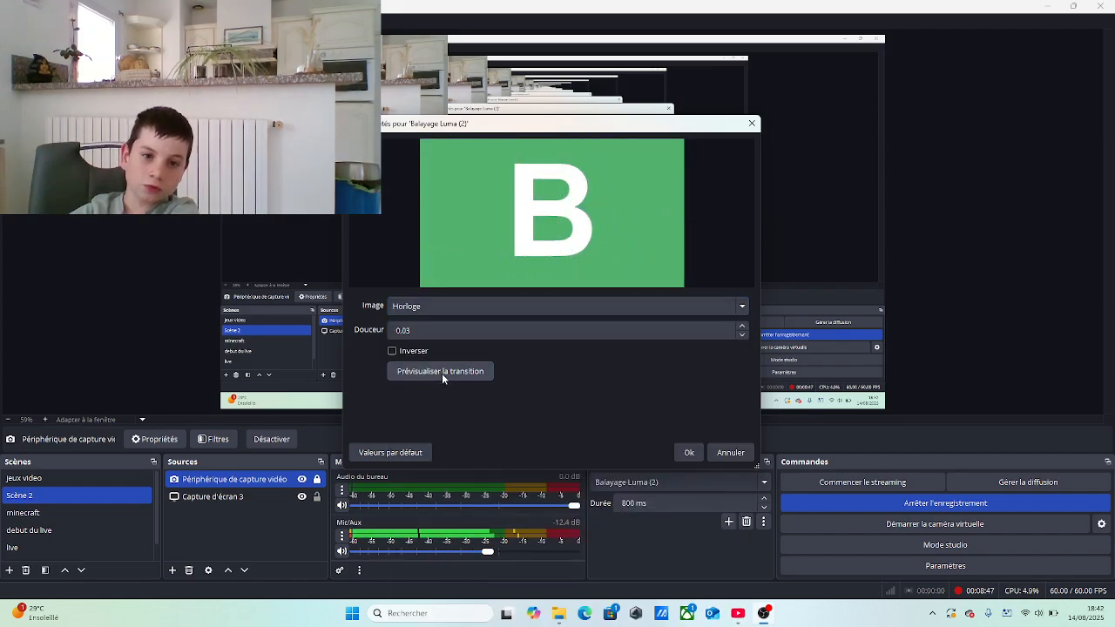
left_click(441, 372)
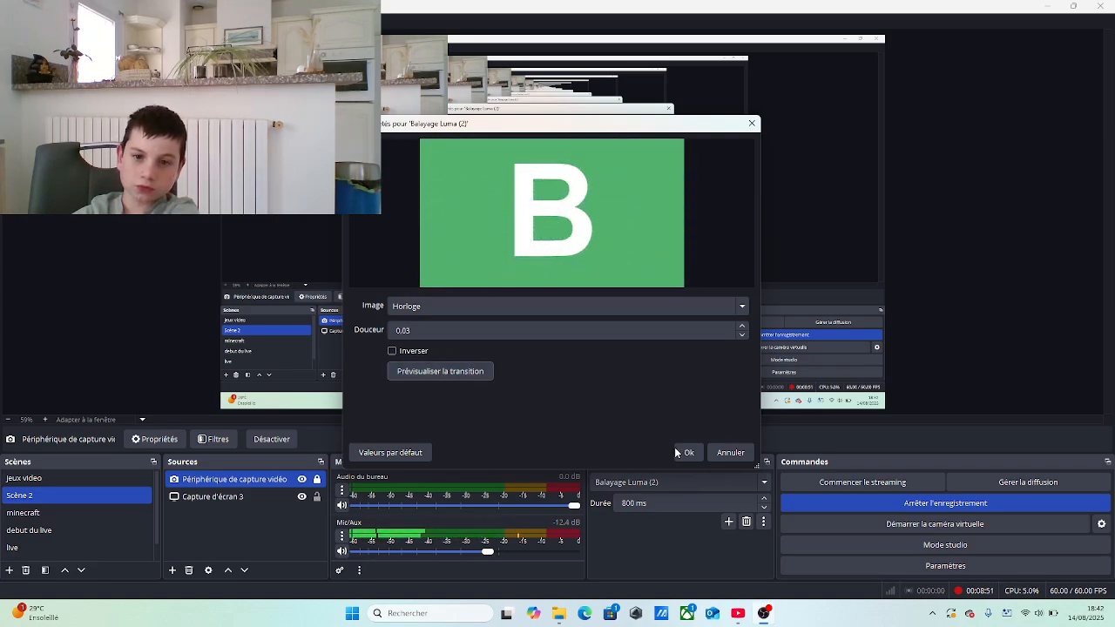
left_click(729, 452)
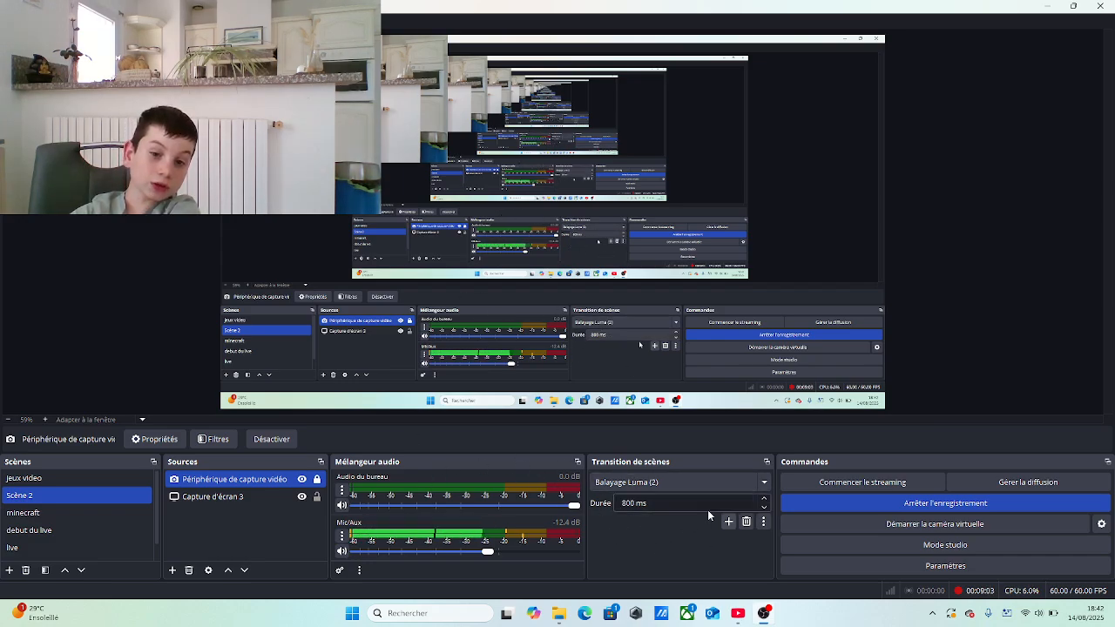
Set the scene transition duration to 1000 ms and test it by switching to the jeux video scene and back to Scène 2
left_click(764, 499)
left_click(764, 499)
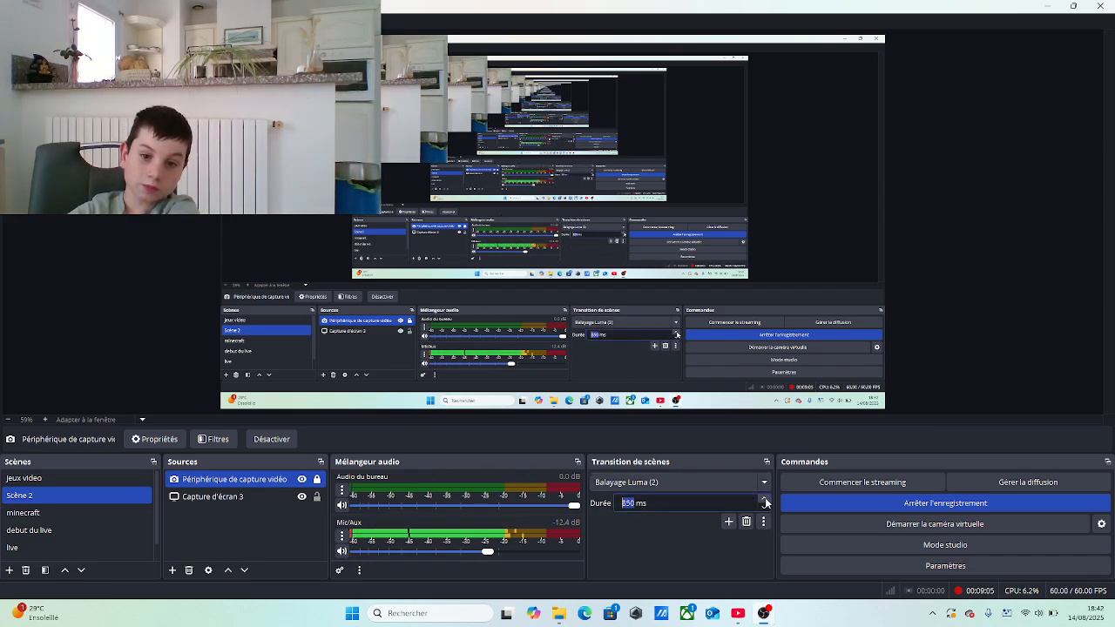
left_click(764, 499)
left_click(764, 499)
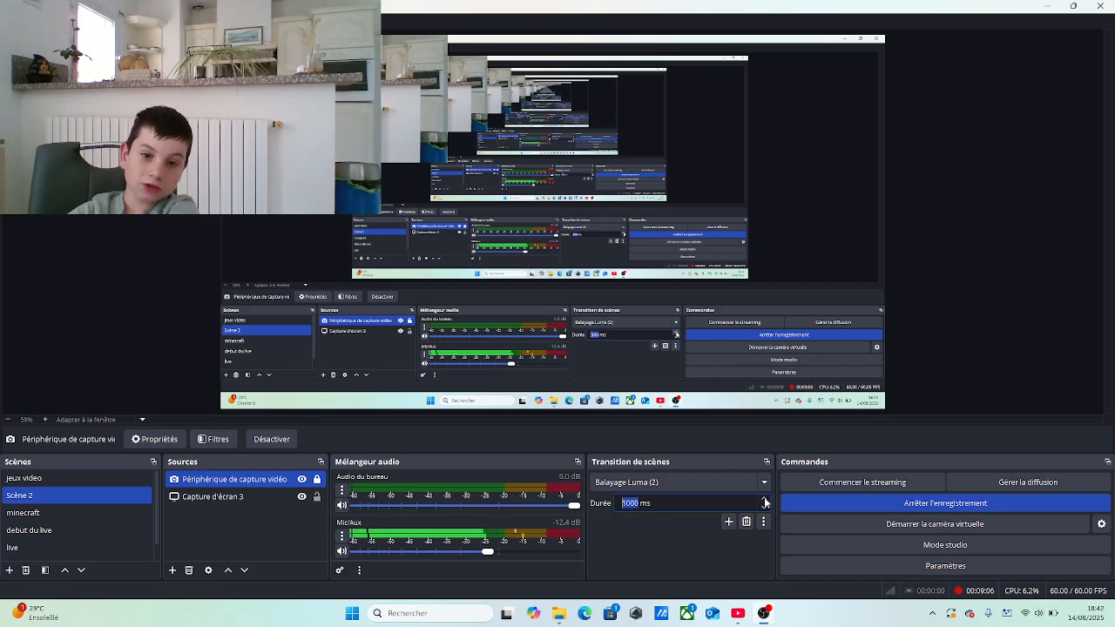
left_click(640, 504)
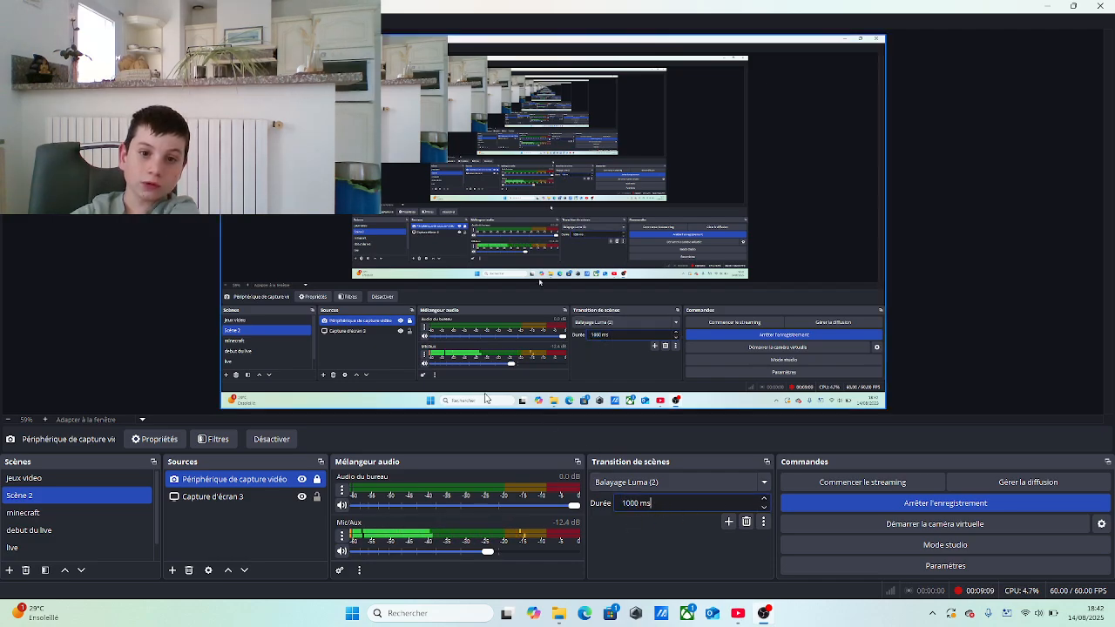
left_click(82, 479)
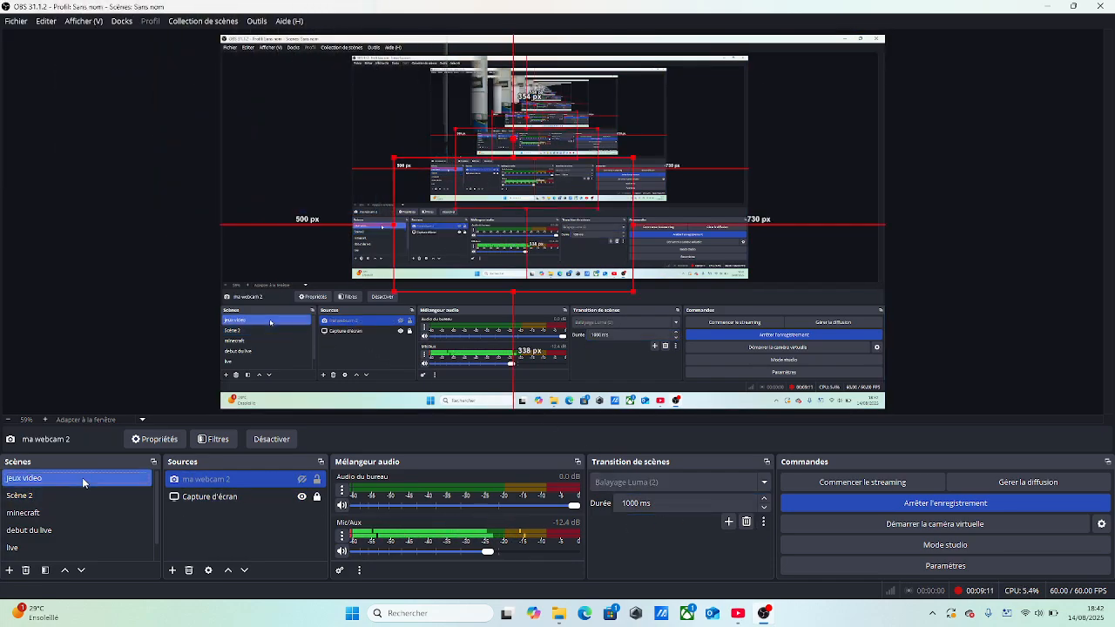
left_click(82, 495)
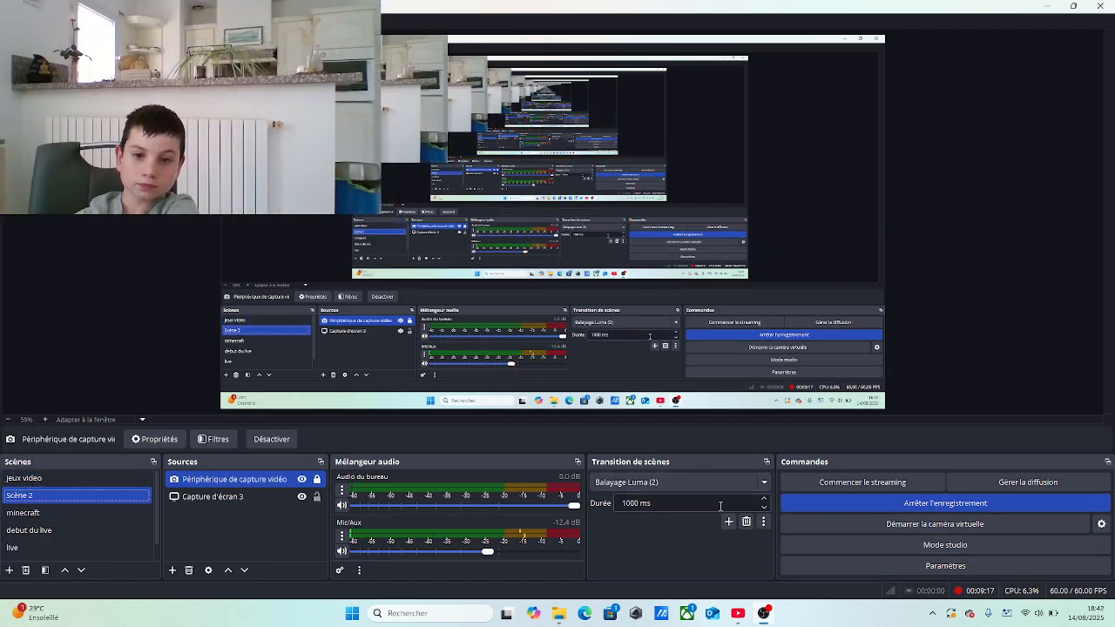
Set the scene transition duration back to 800 ms
double_click(764, 509)
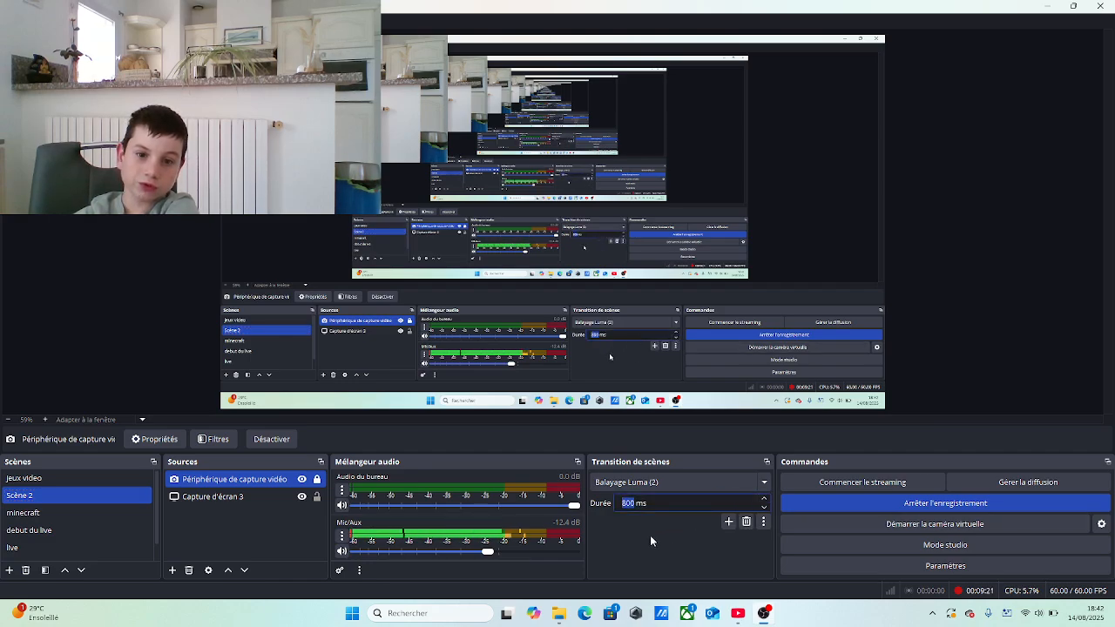
left_click(571, 348)
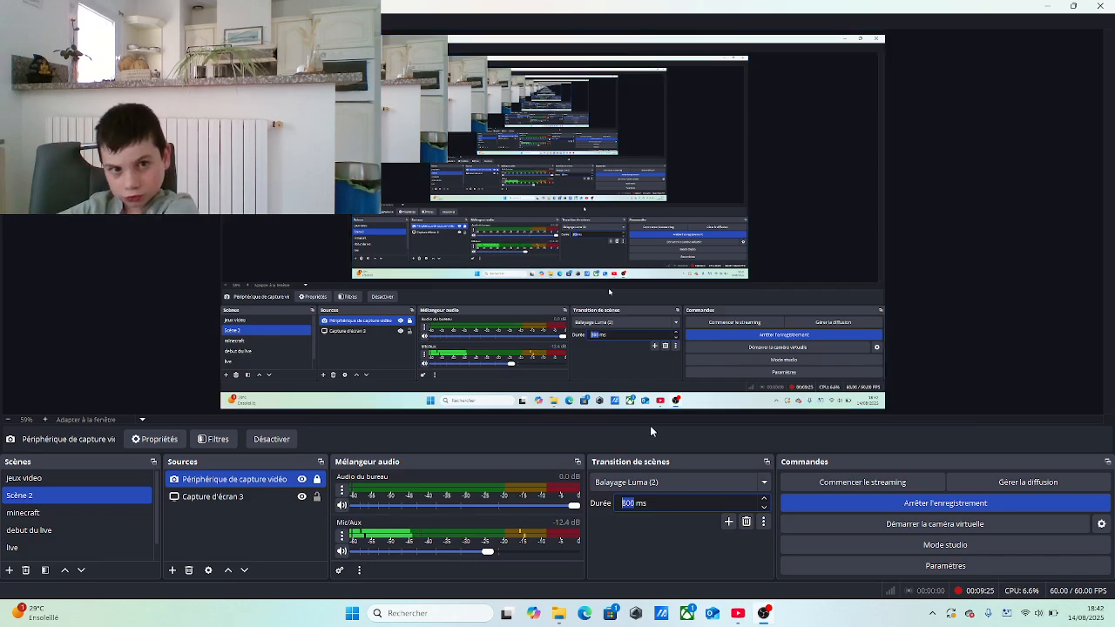
Delete the display capture source Capture d'écran 3 from Scène 2
left_click(218, 496, "ctrl")
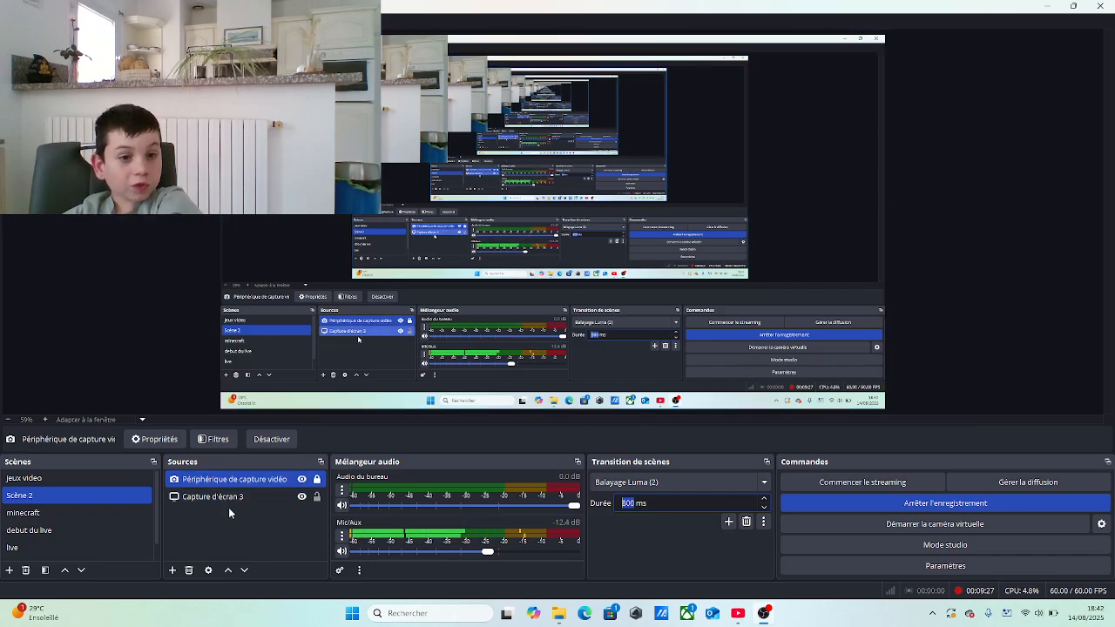
right_click(235, 503)
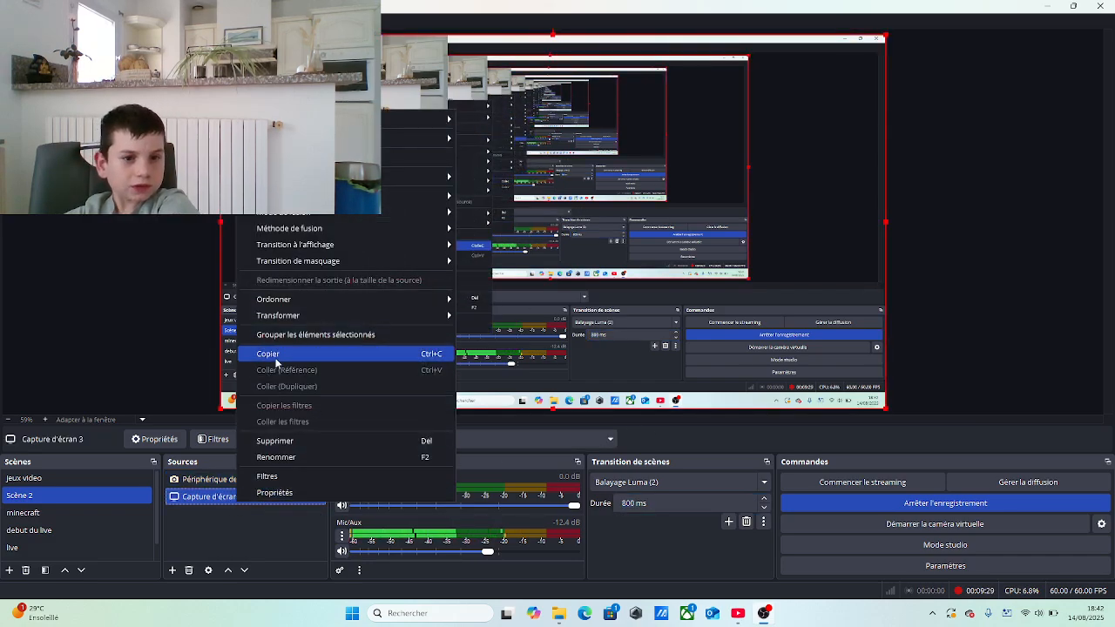
left_click(288, 440)
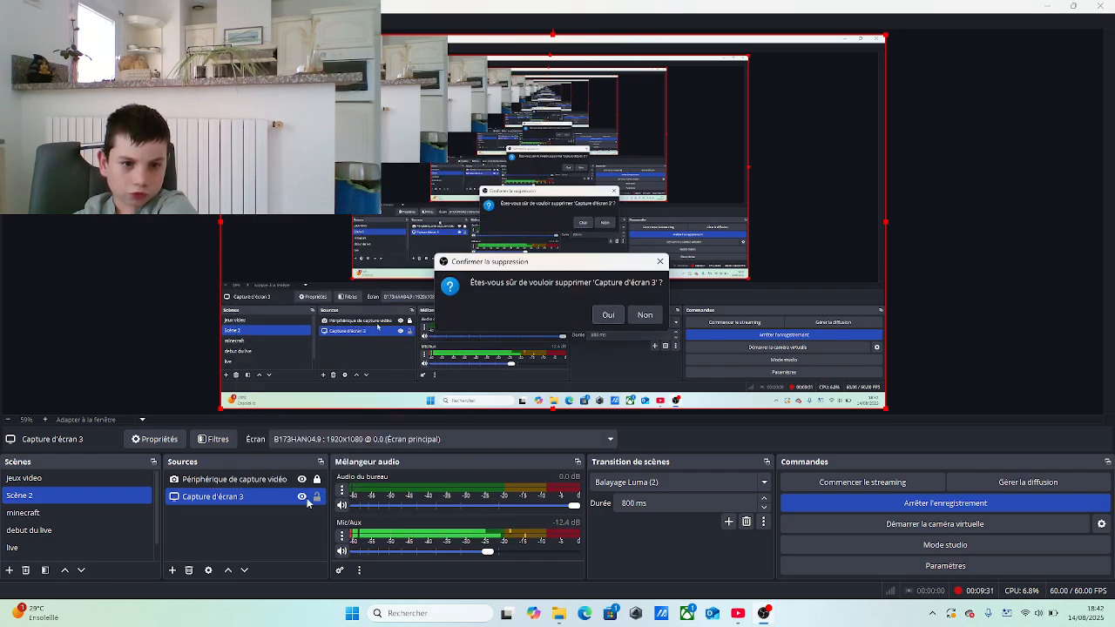
left_click(608, 316)
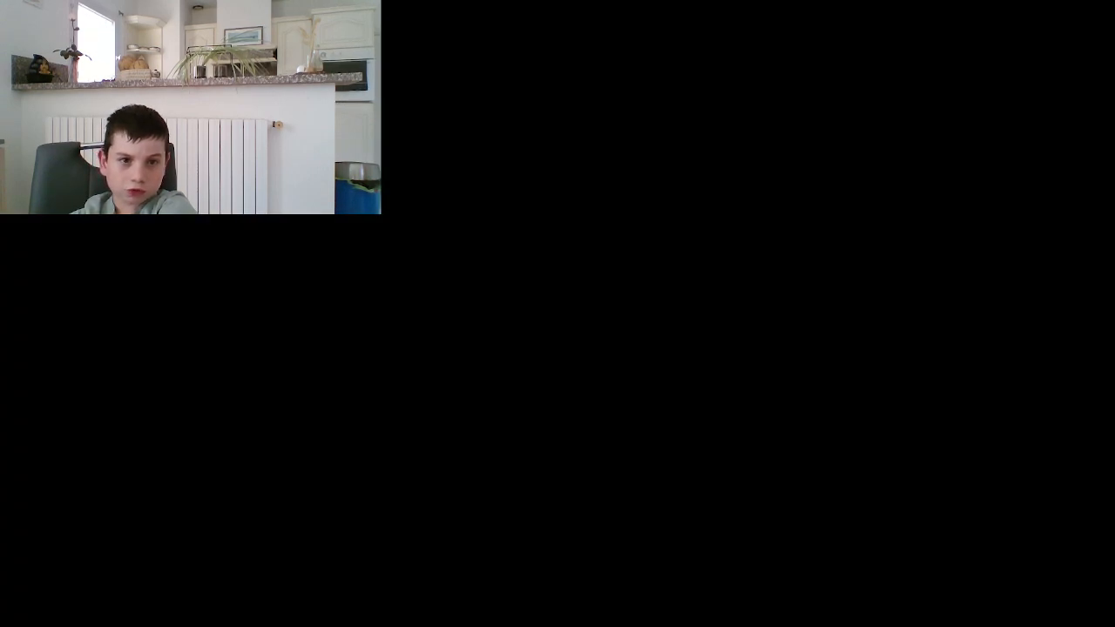